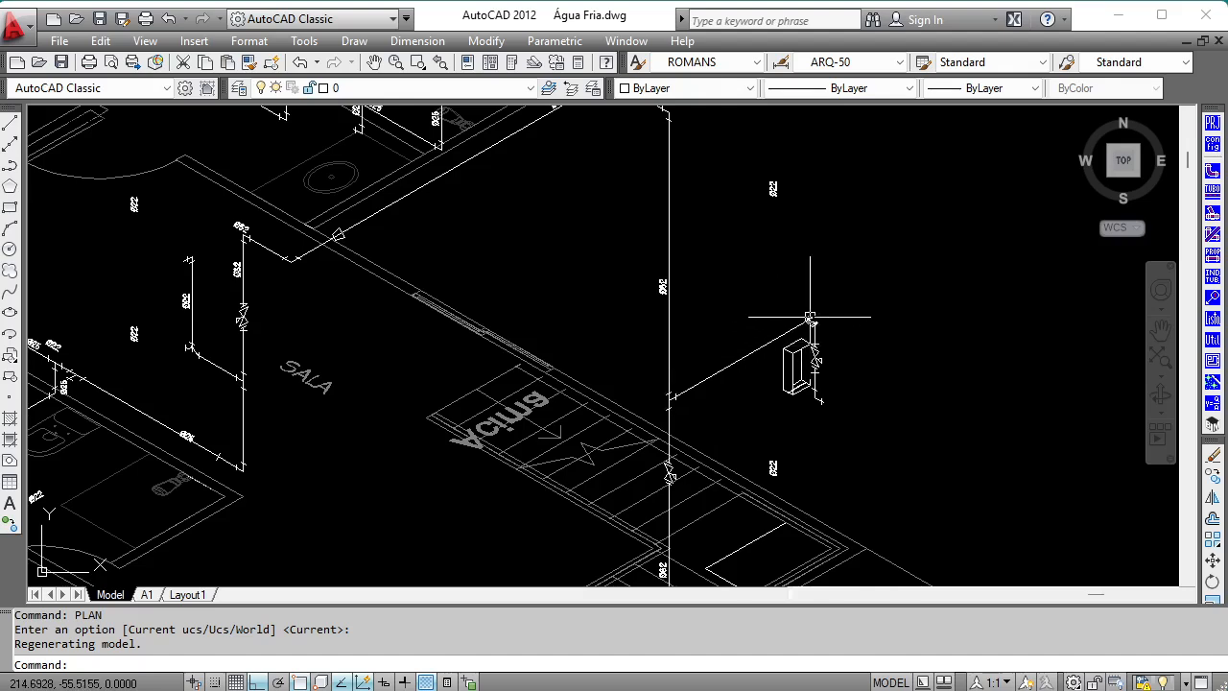
Step: Examine the cold-water isometric, including the vertical pipe beside the staircase and the overall pipe network
mouse_move(811, 317)
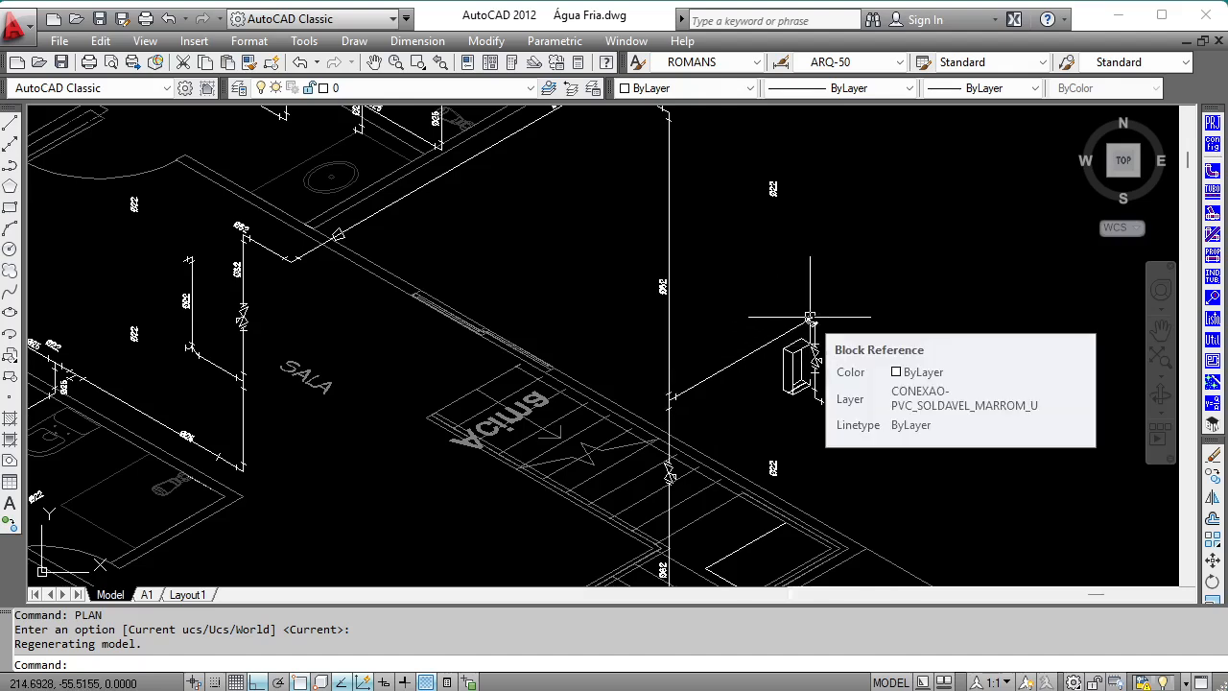
left_click(667, 329)
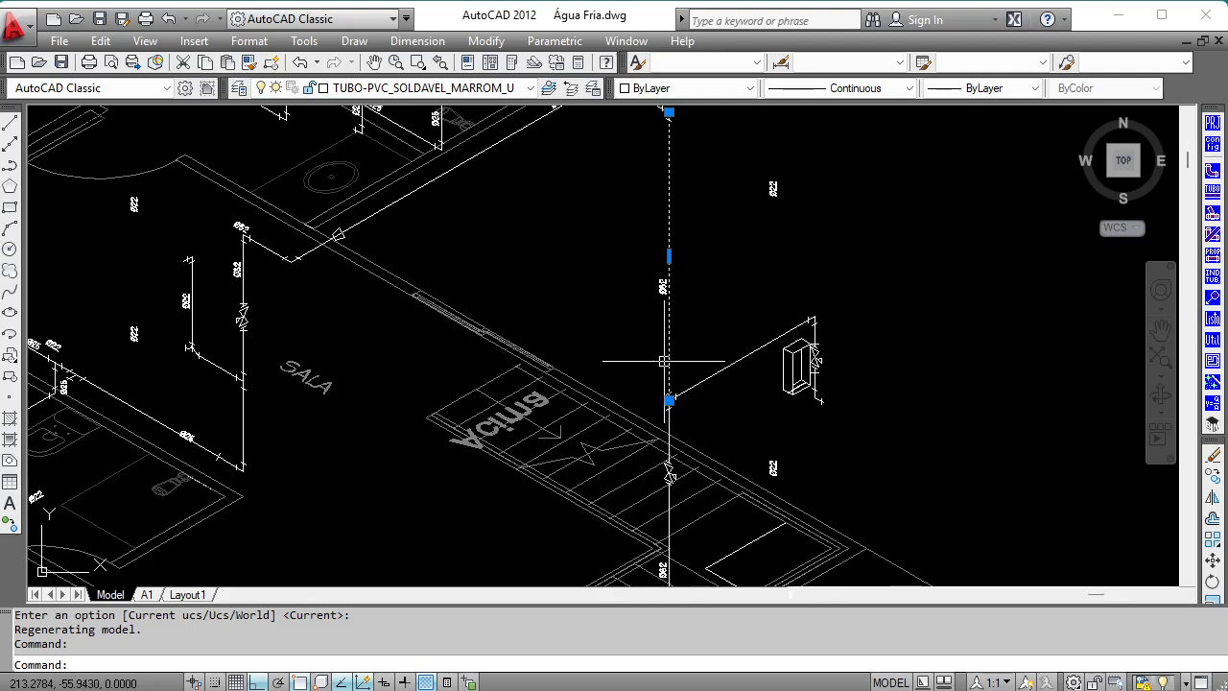
scroll(671, 408, "down", 2)
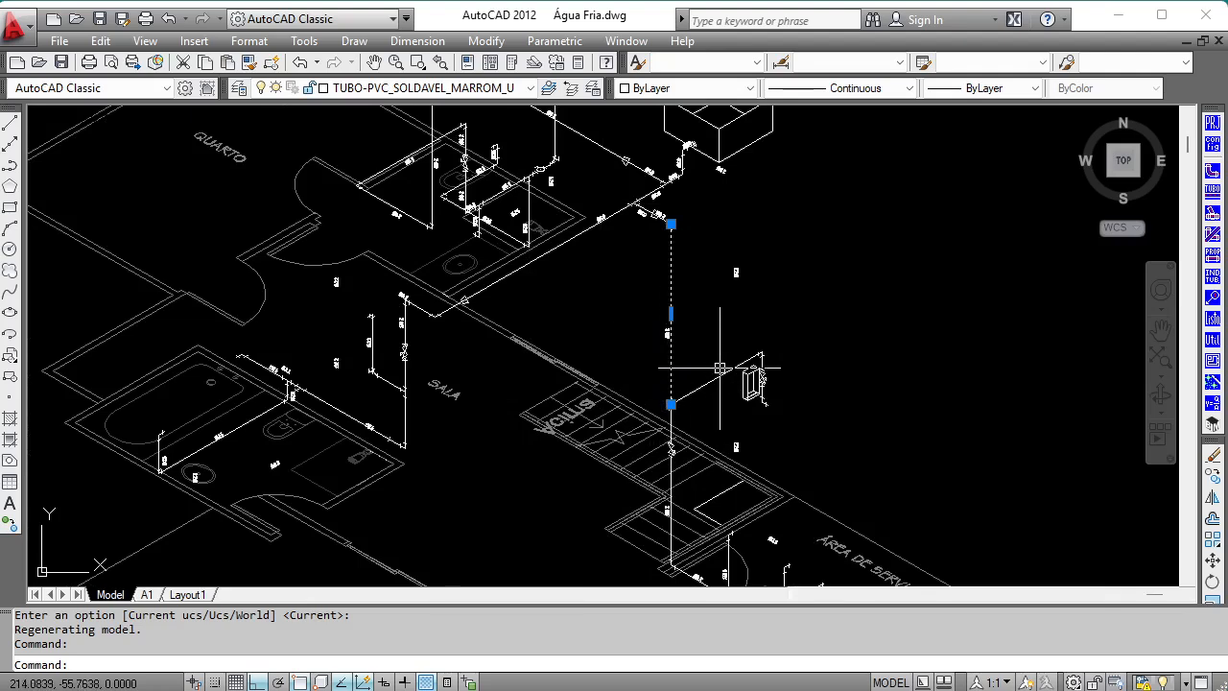
scroll(714, 373, "down", 2)
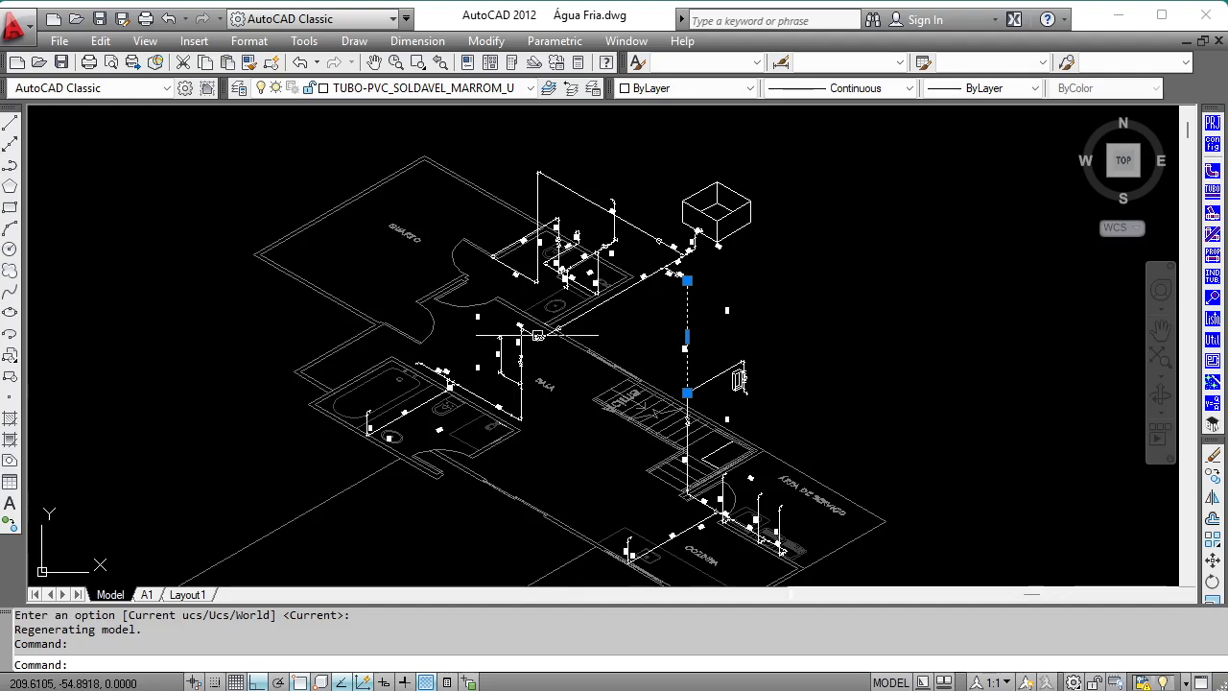
scroll(539, 335, "up", 4)
key("Escape")
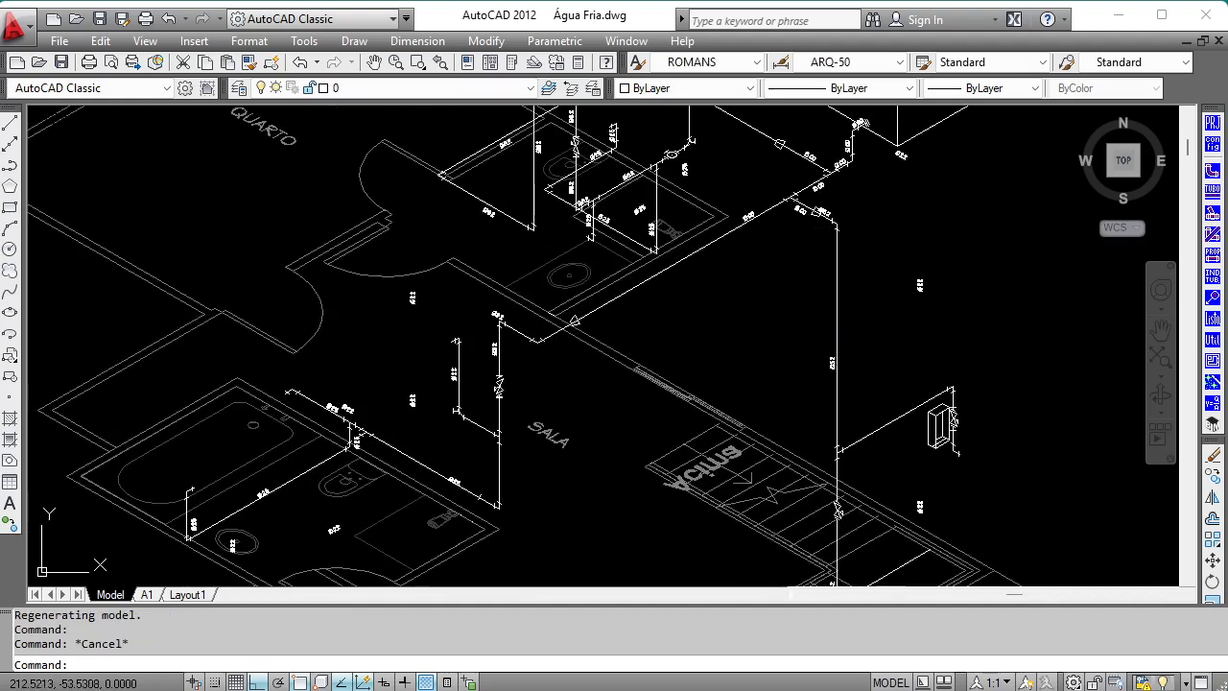
key("Escape")
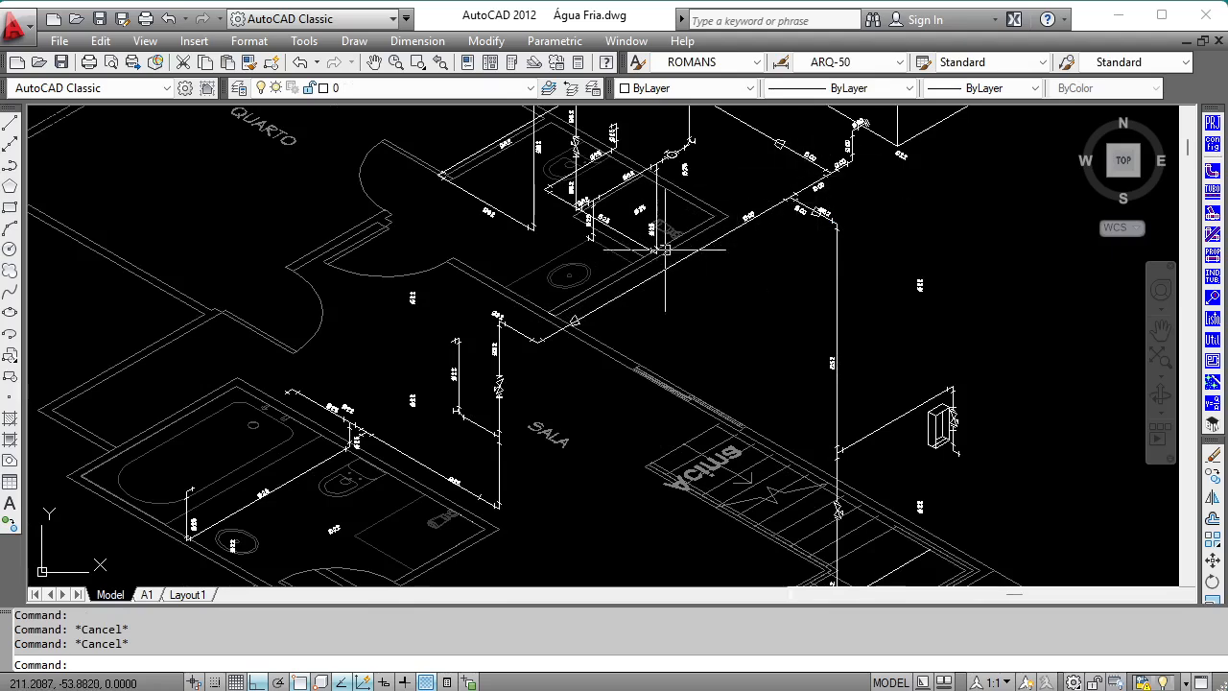
scroll(707, 224, "down", 4)
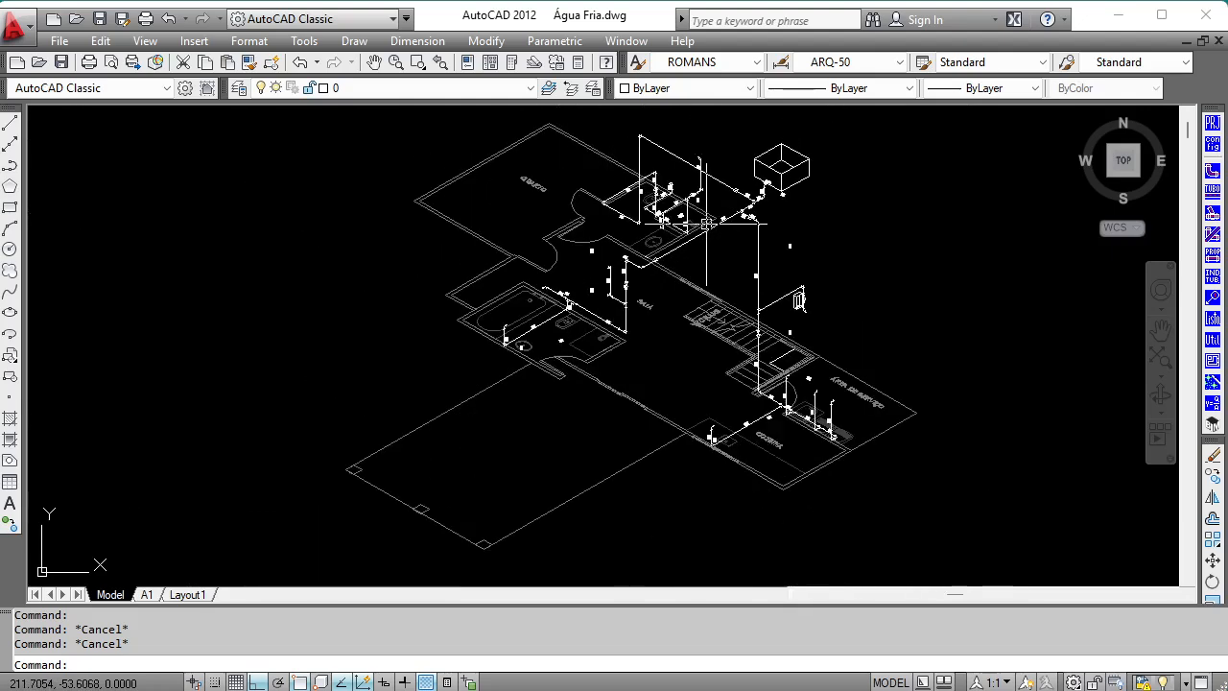
Step: Start generating the 3D of the isometric with the option "Gerar 3D de parte do desenho"
left_click(1215, 320)
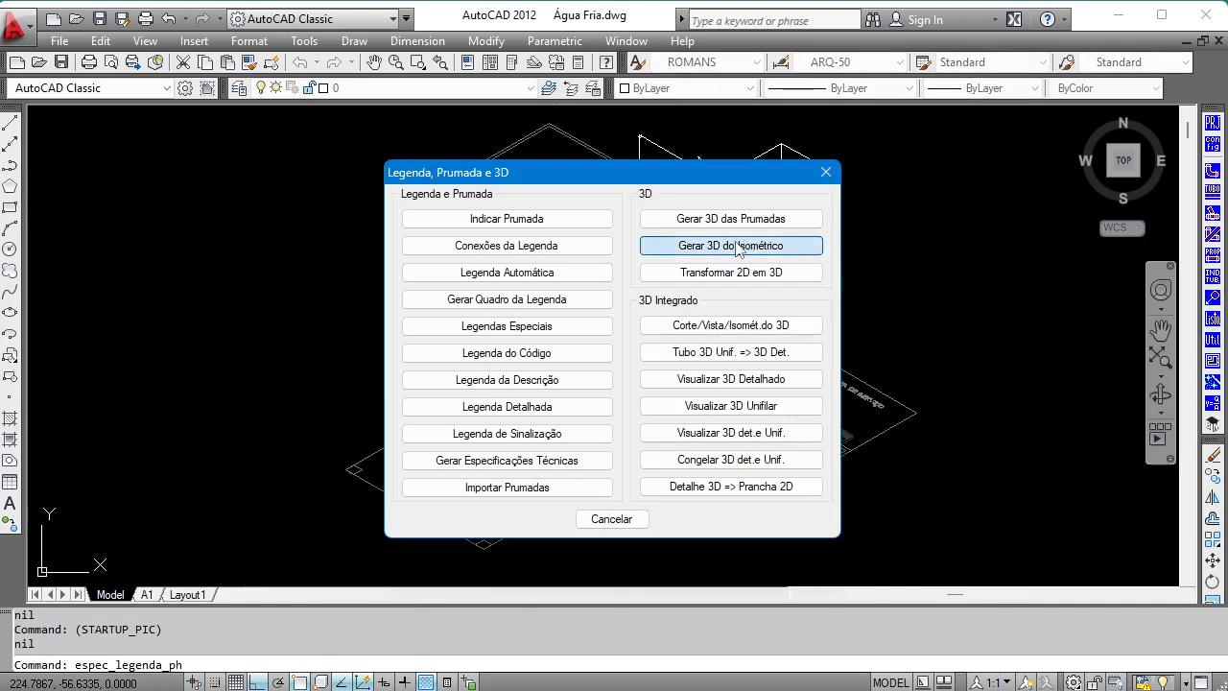
left_click(783, 247)
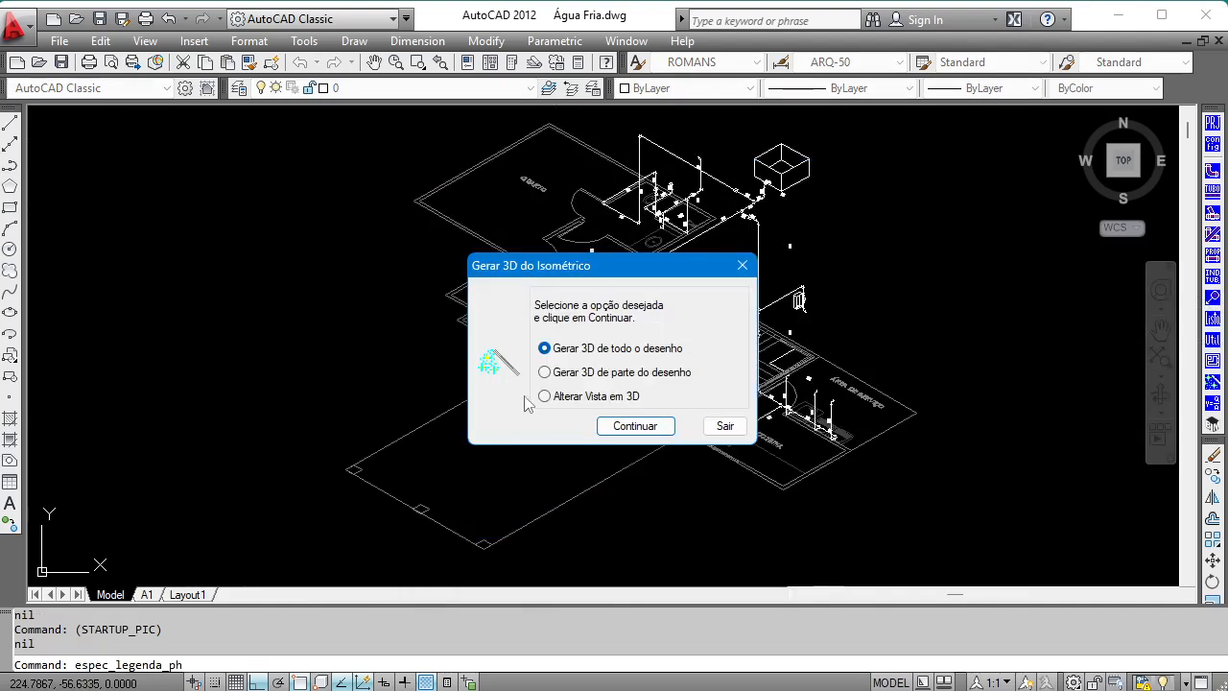
left_click(608, 374)
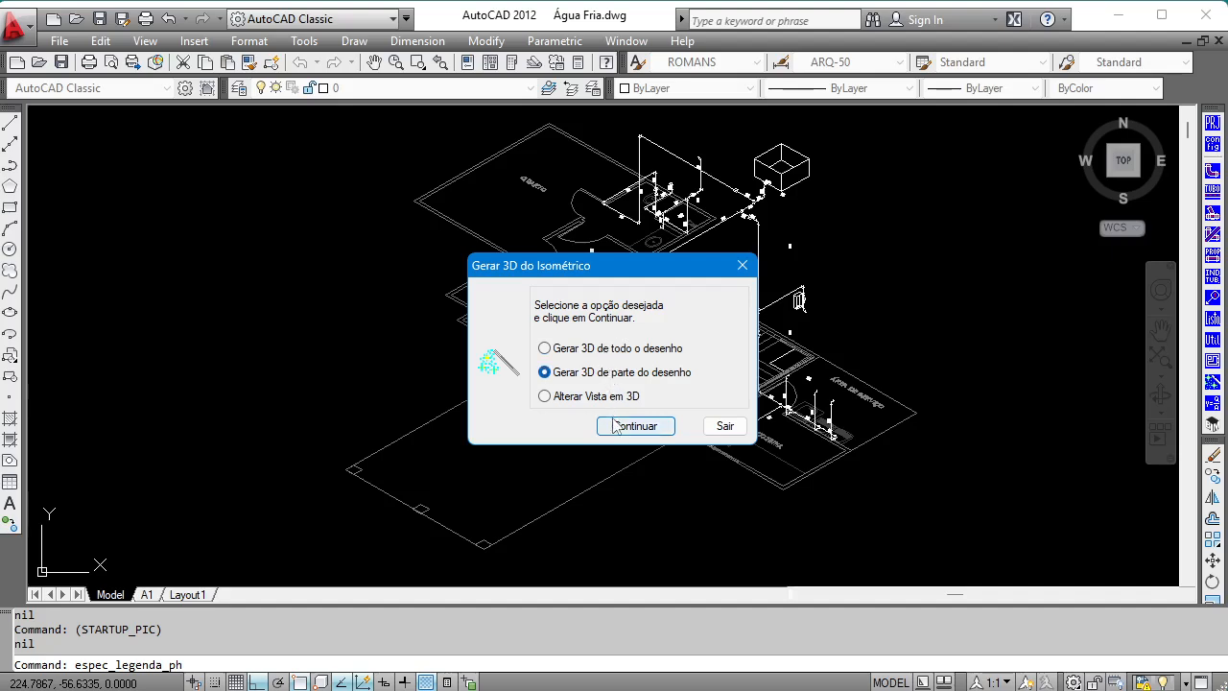
left_click(618, 428)
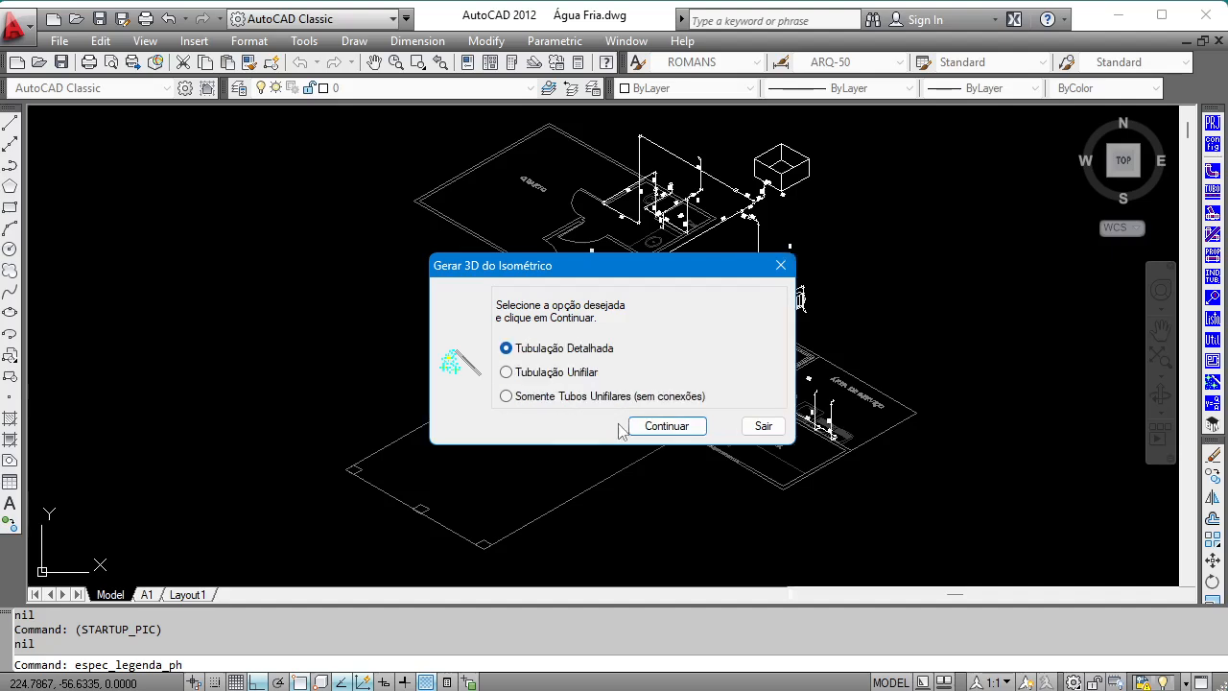
Step: Compare the piping types for the 3D and continue with "Somente Tubos Unifilares (sem conexões)"
left_click(564, 397)
left_click(525, 349)
left_click(526, 374)
left_click(525, 353)
left_click(525, 373)
left_click(539, 350)
left_click(540, 373)
left_click(540, 351)
left_click(536, 374)
left_click(566, 351)
left_click(540, 401)
left_click(667, 426)
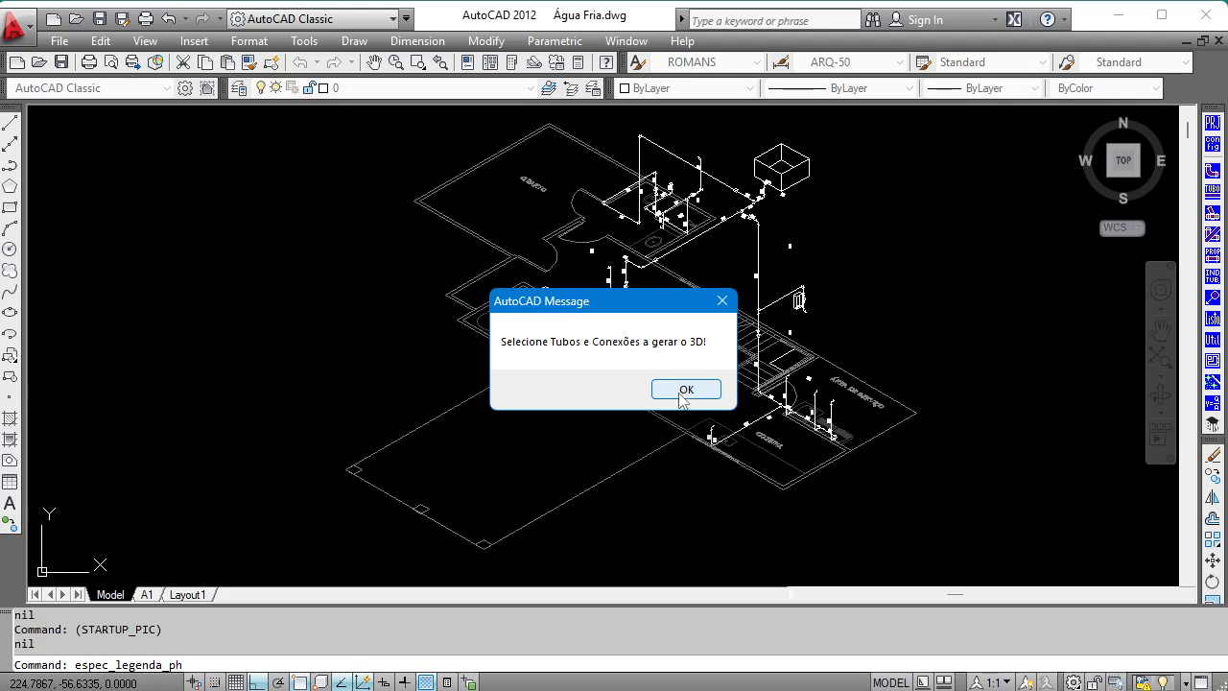
Step: Select all pipes and fittings of the isometric as the objects for the 3D
left_click(666, 394)
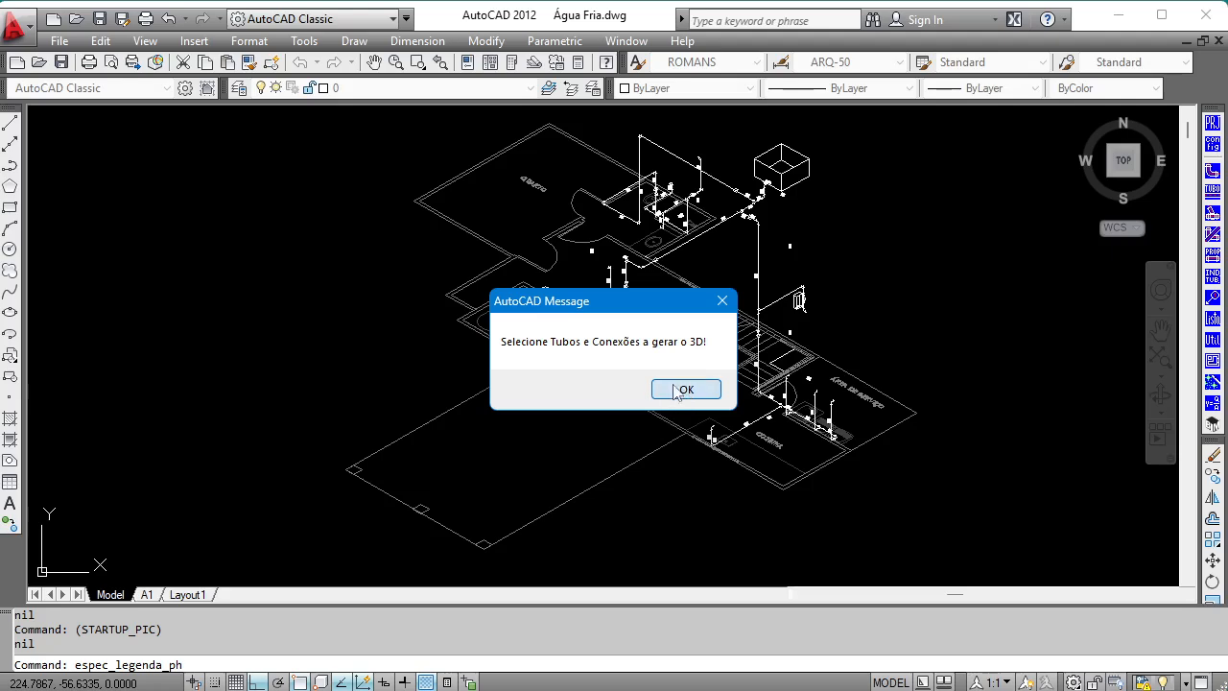
left_click(934, 114)
left_click(426, 543)
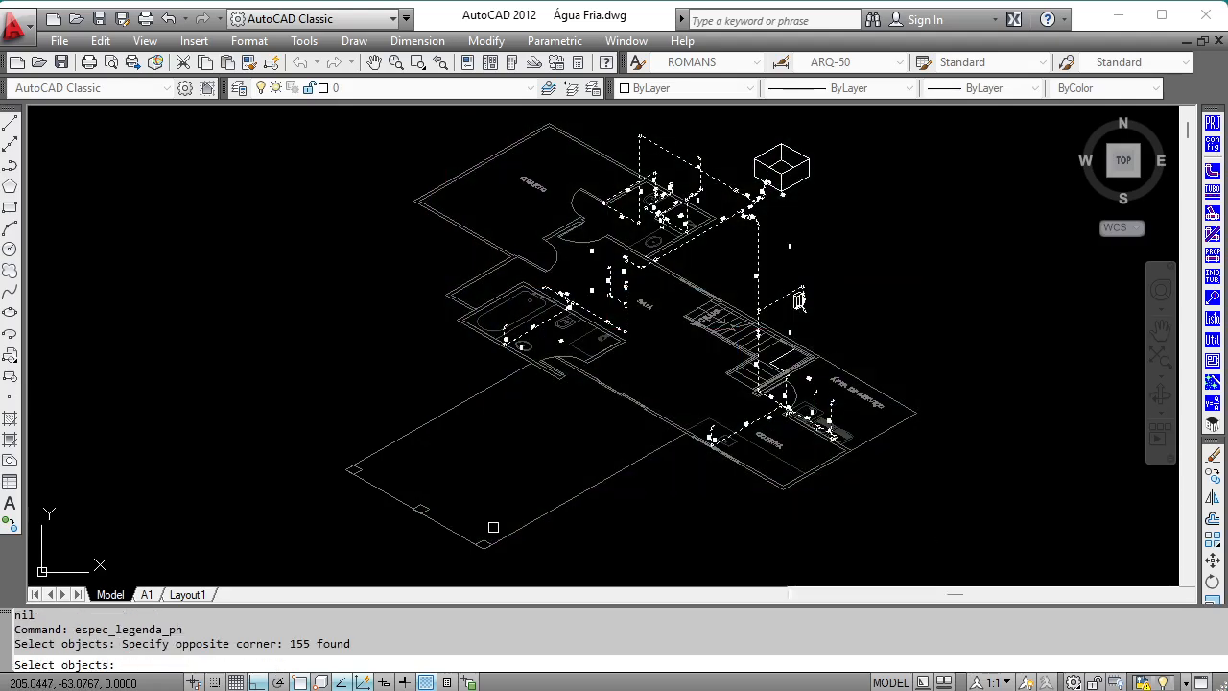
key("Return")
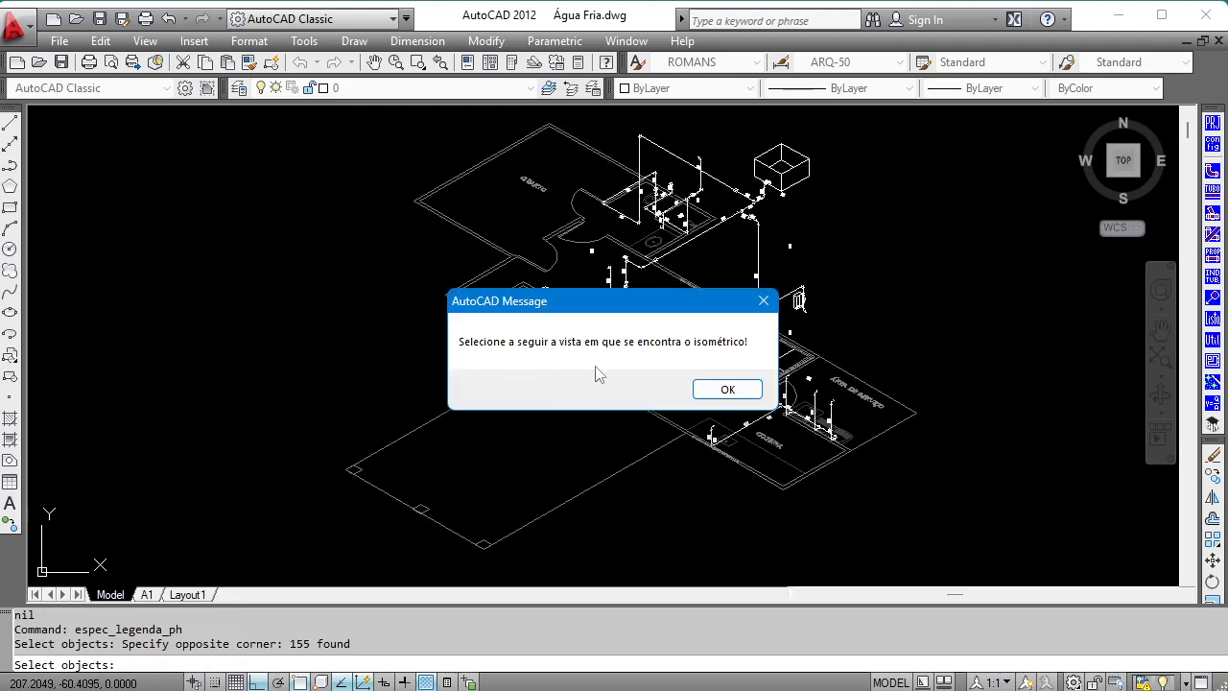
Step: Set the isometric's view orientation to the lower-right corner arrow of the Converter grid
scroll(379, 440, "down", 5)
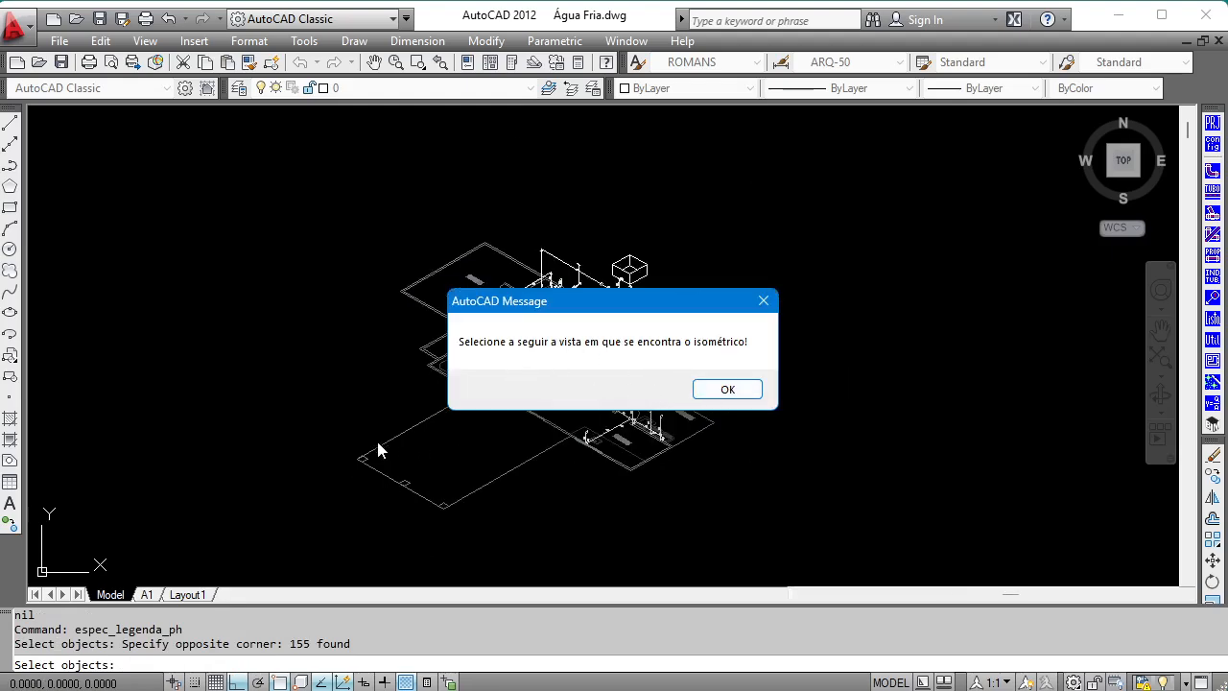
left_click_drag(531, 311, 737, 231)
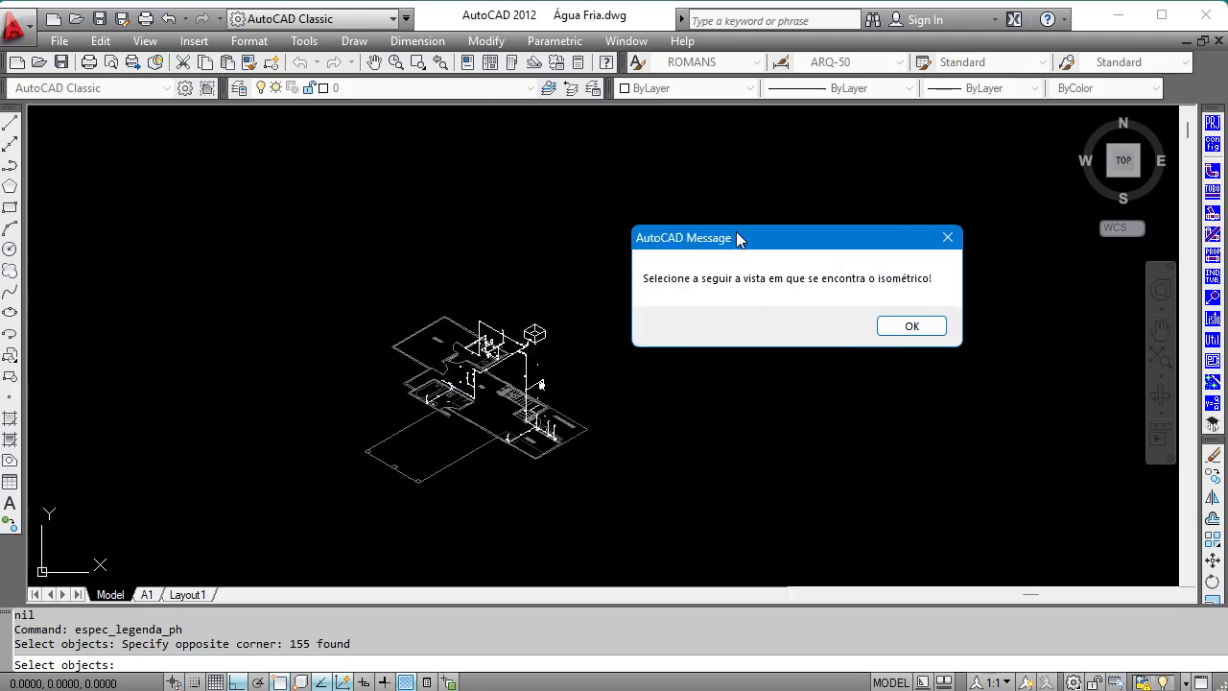
scroll(538, 257, "down", 4)
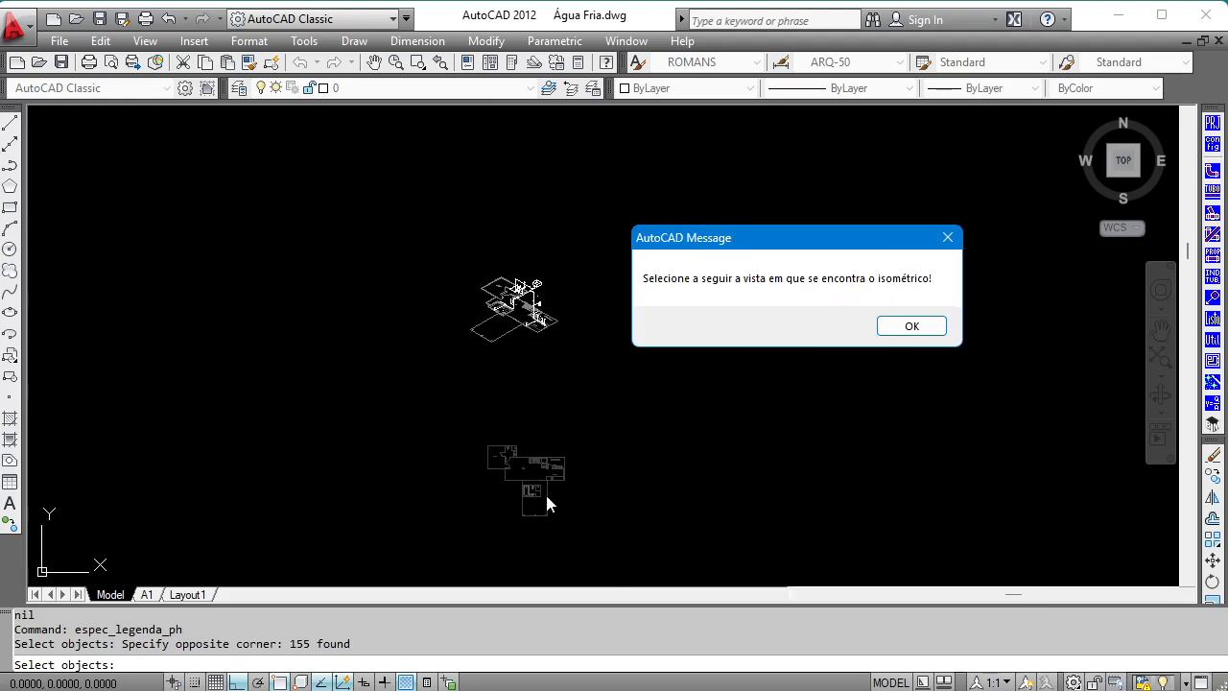
left_click(911, 326)
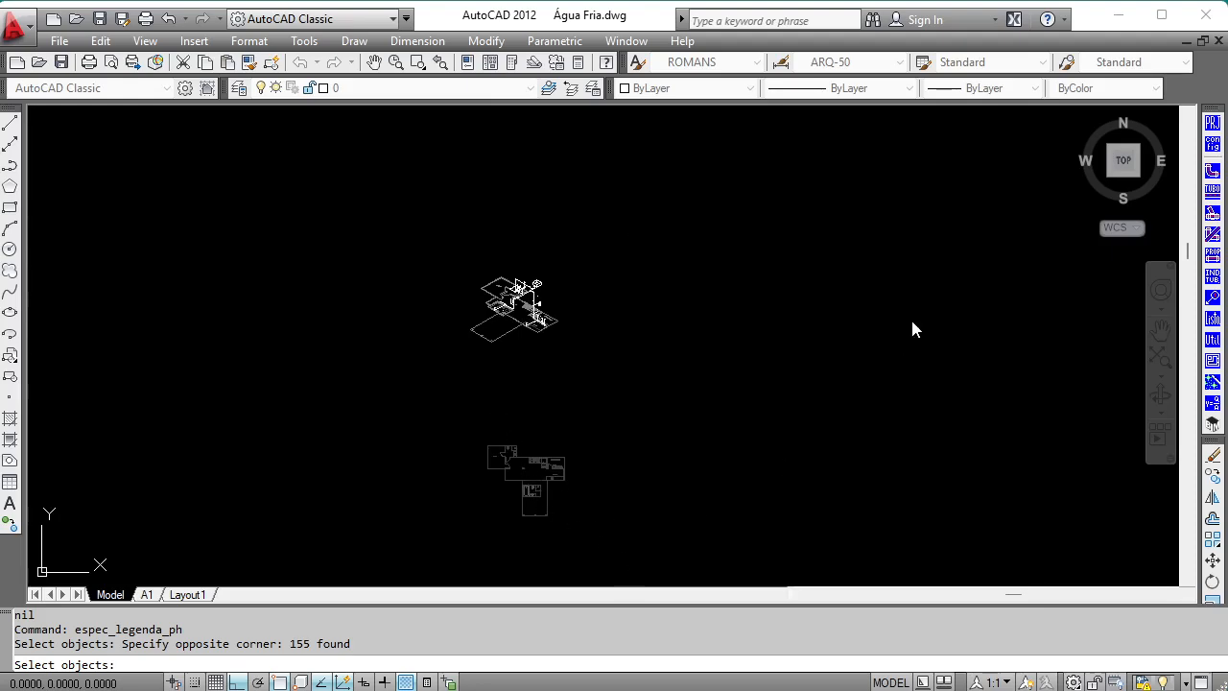
left_click_drag(624, 217, 844, 213)
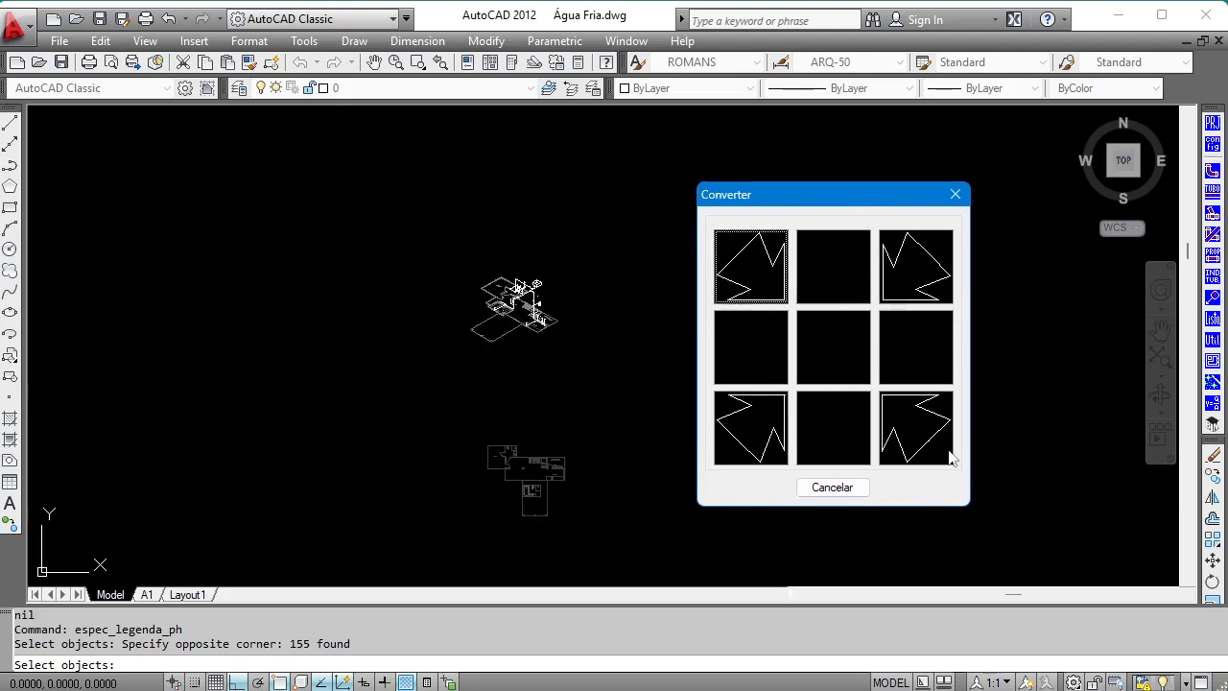
left_click(911, 434)
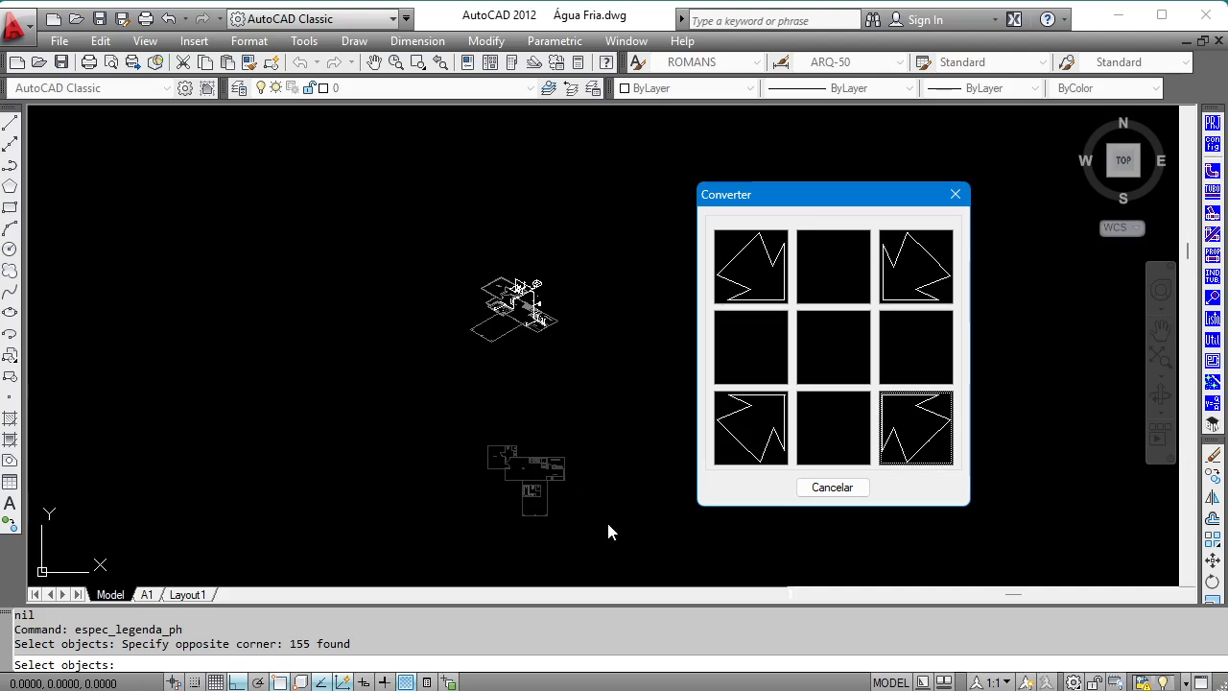
left_click(909, 431)
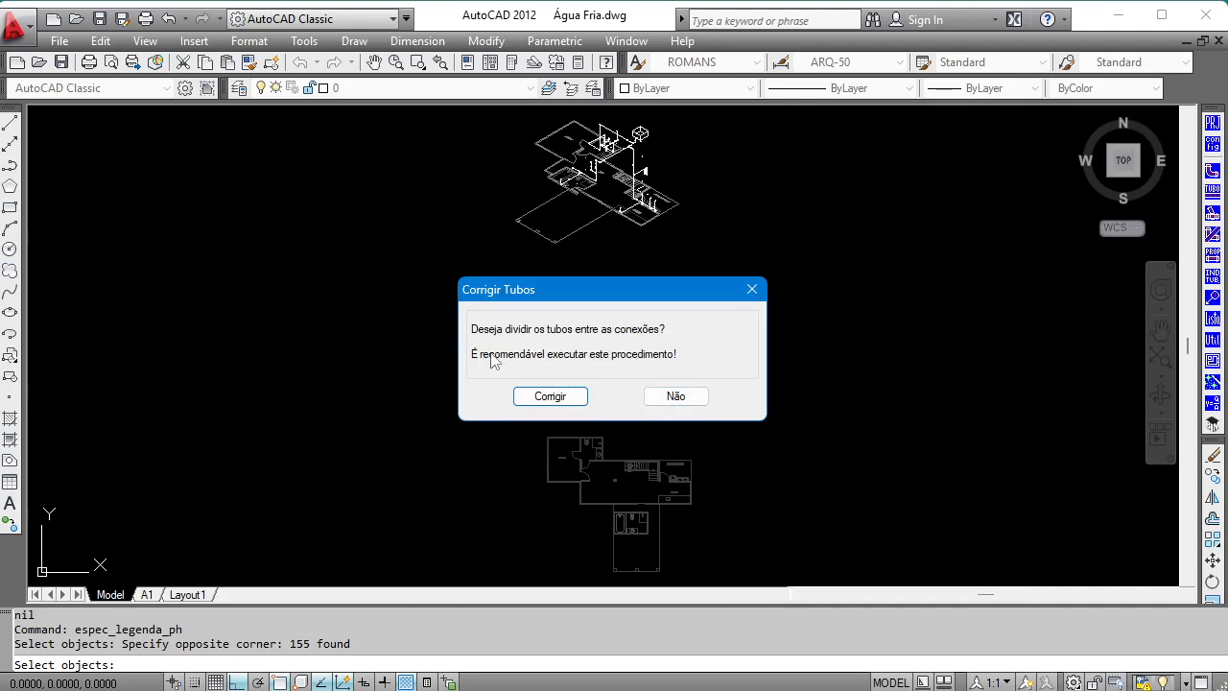
Step: Accept dividing the pipes between fittings with Corrigir and proceed to locating the initial fitting
left_click(547, 396)
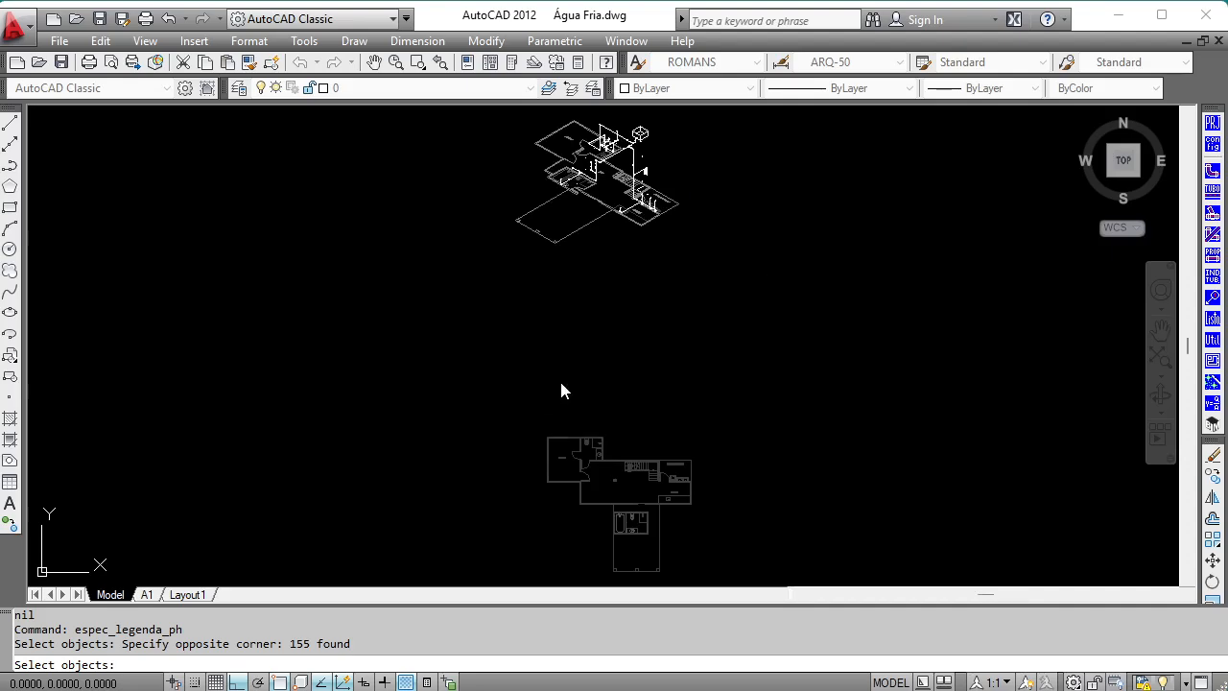
scroll(511, 360, "down", 2)
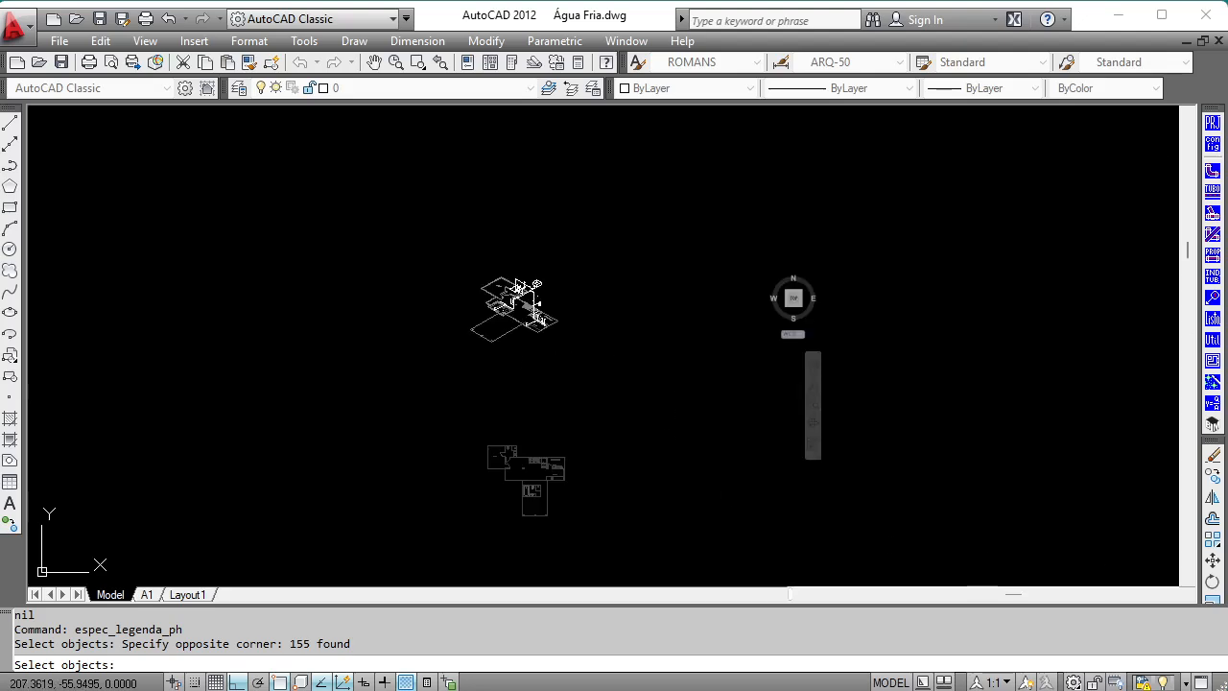
key("Return")
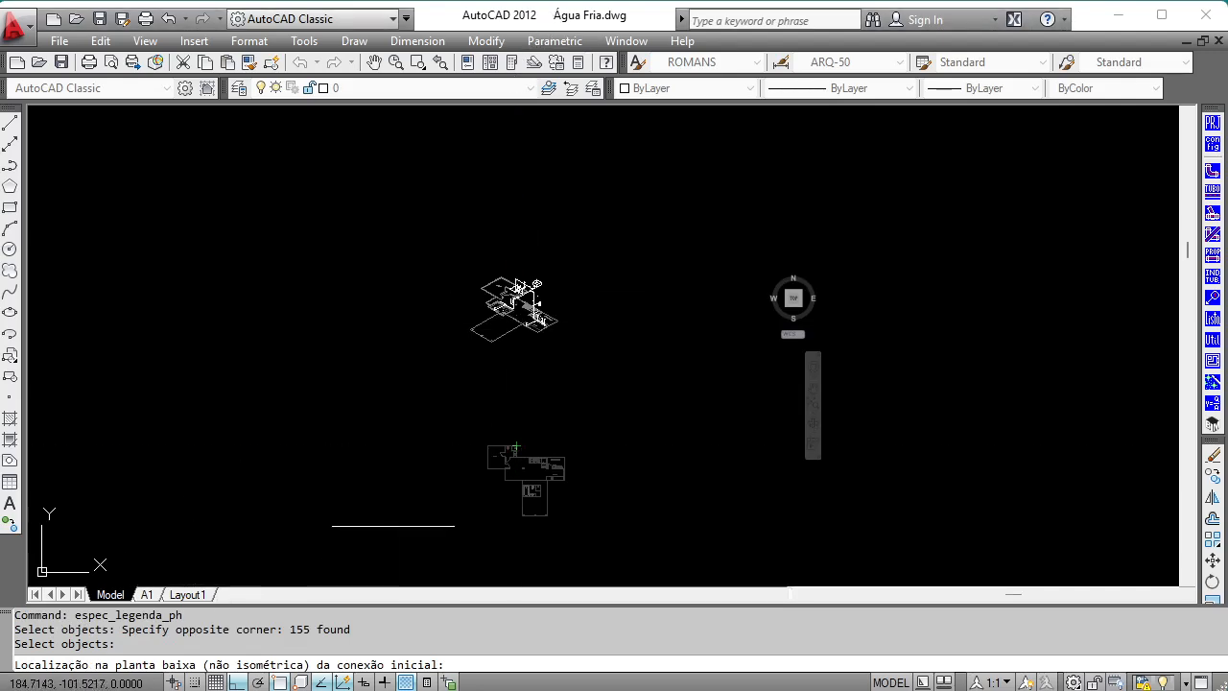
Step: Examine the isometric from the fitting at the water tank outlet through the bathroom, stair and kitchen pipe branches
scroll(526, 290, "up", 8)
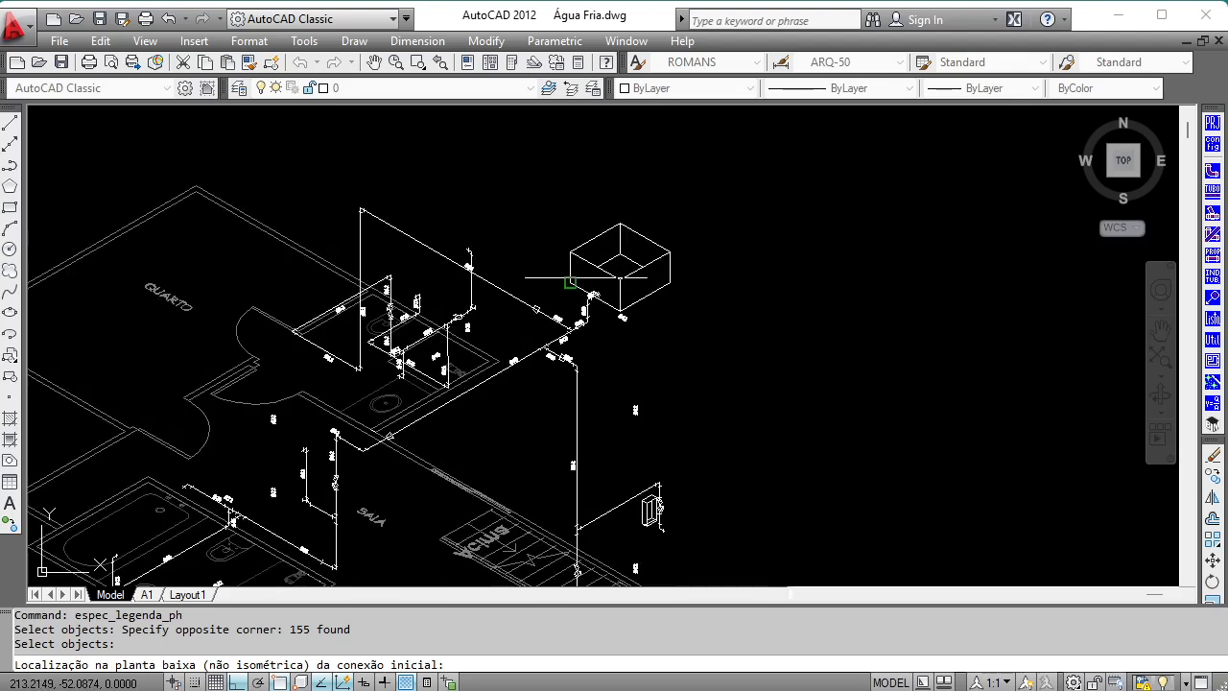
scroll(575, 288, "up", 8)
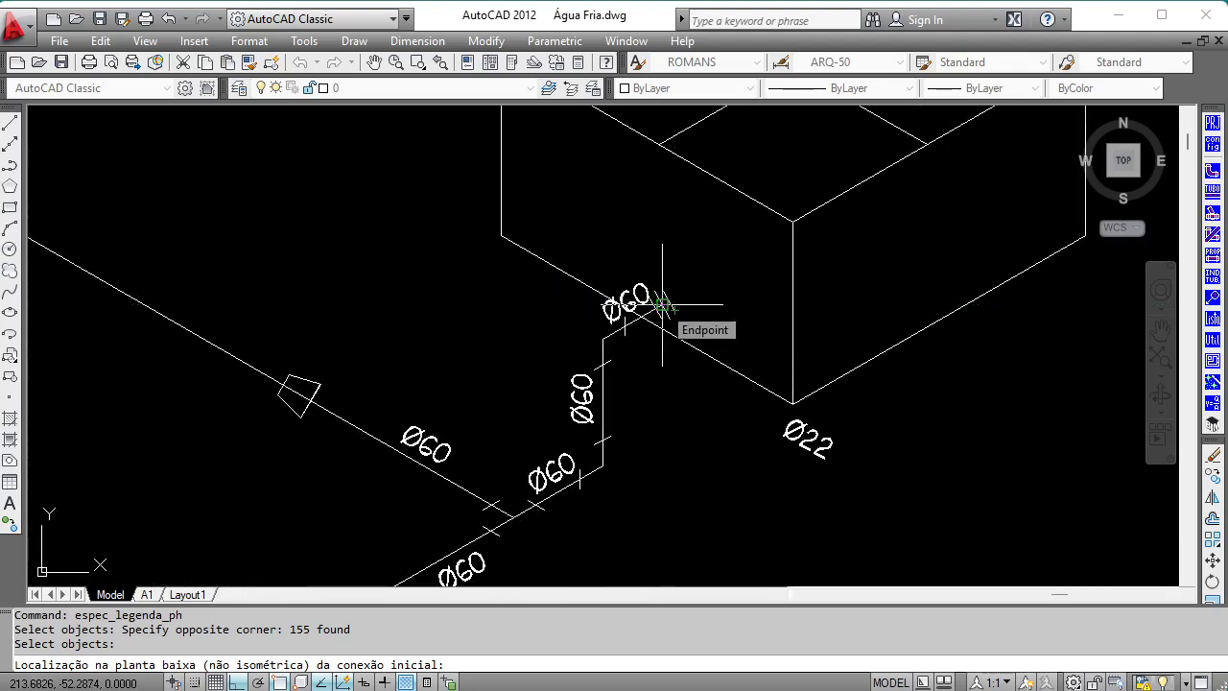
scroll(662, 304, "down", 5)
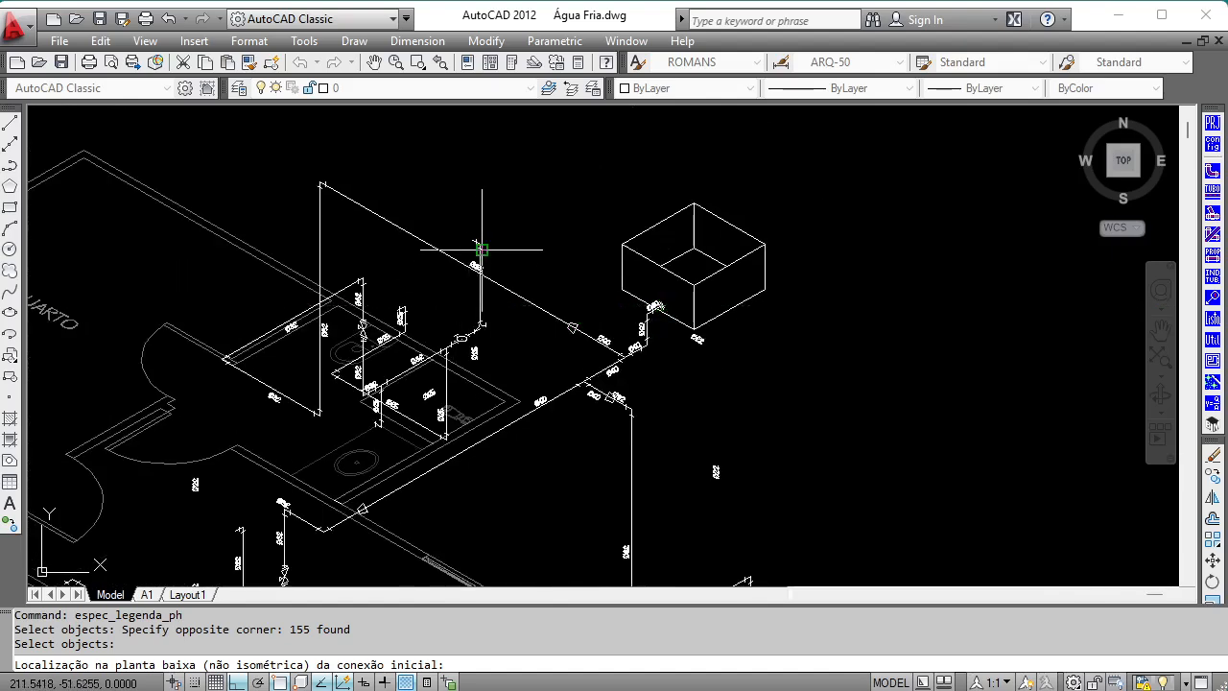
scroll(488, 255, "up", 5)
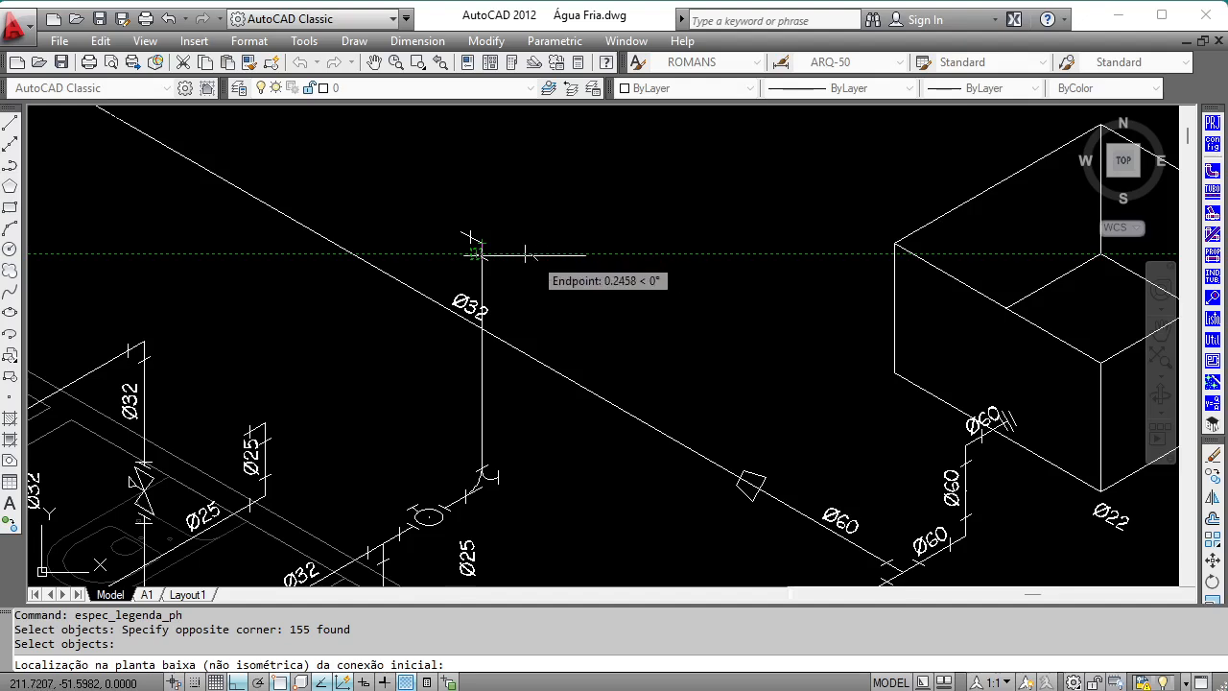
scroll(542, 257, "down", 4)
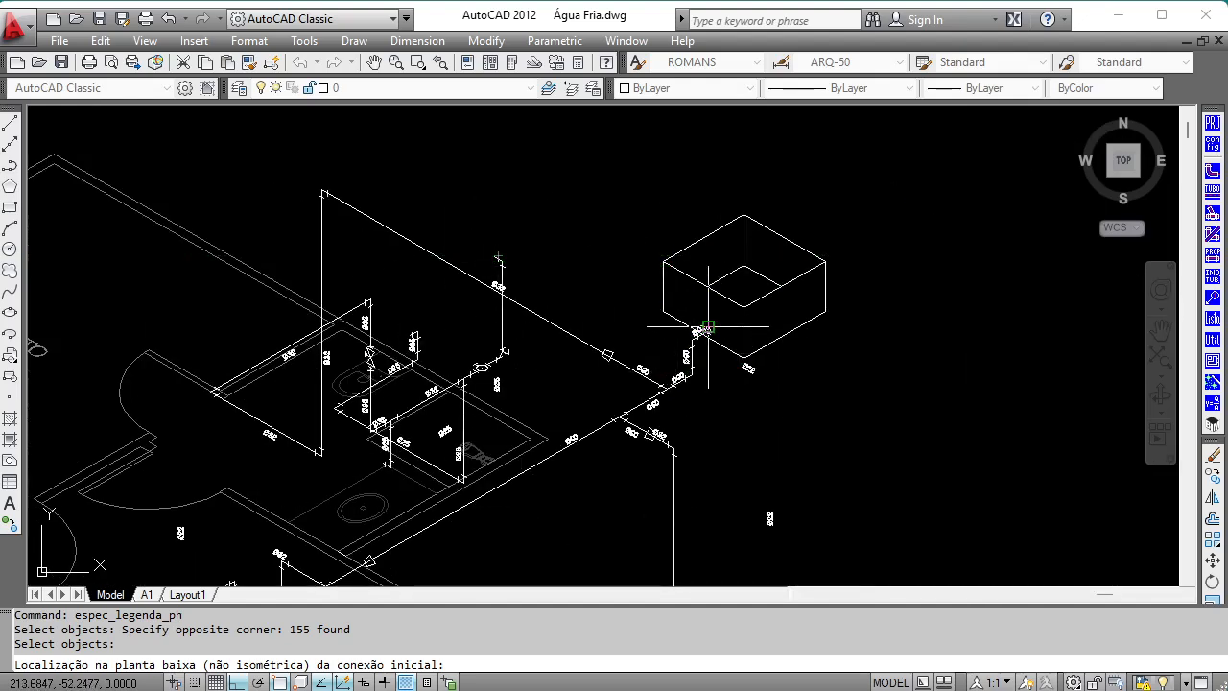
scroll(708, 328, "up", 6)
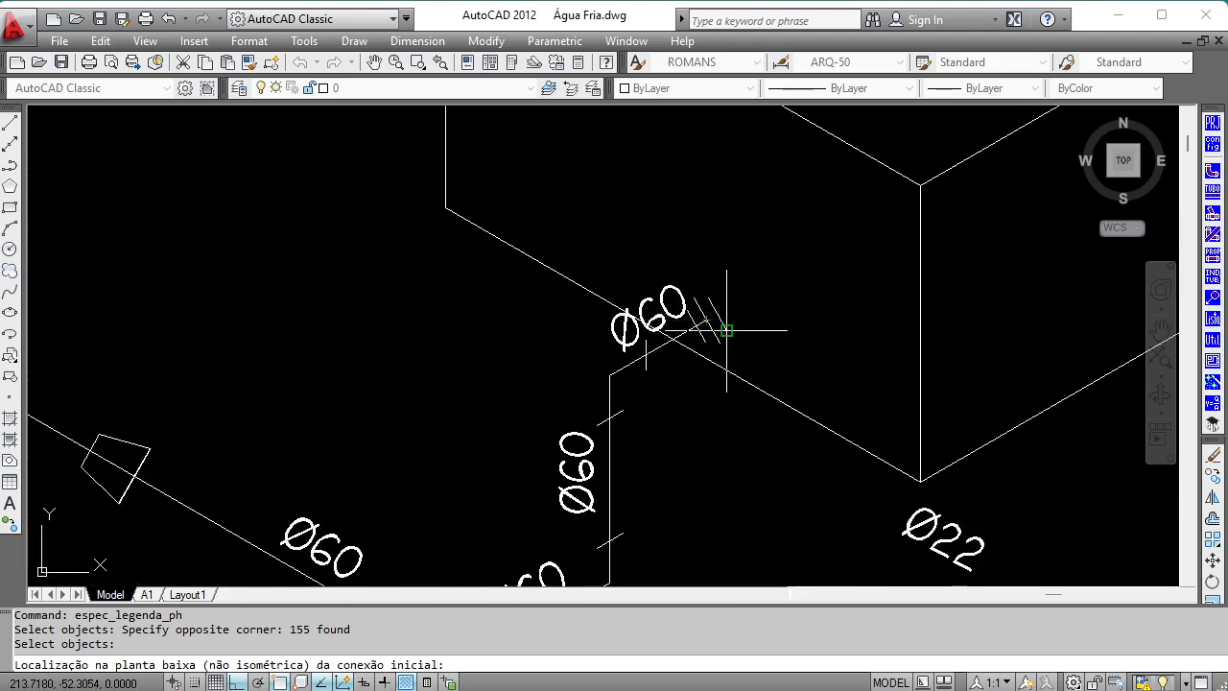
scroll(724, 328, "down", 7)
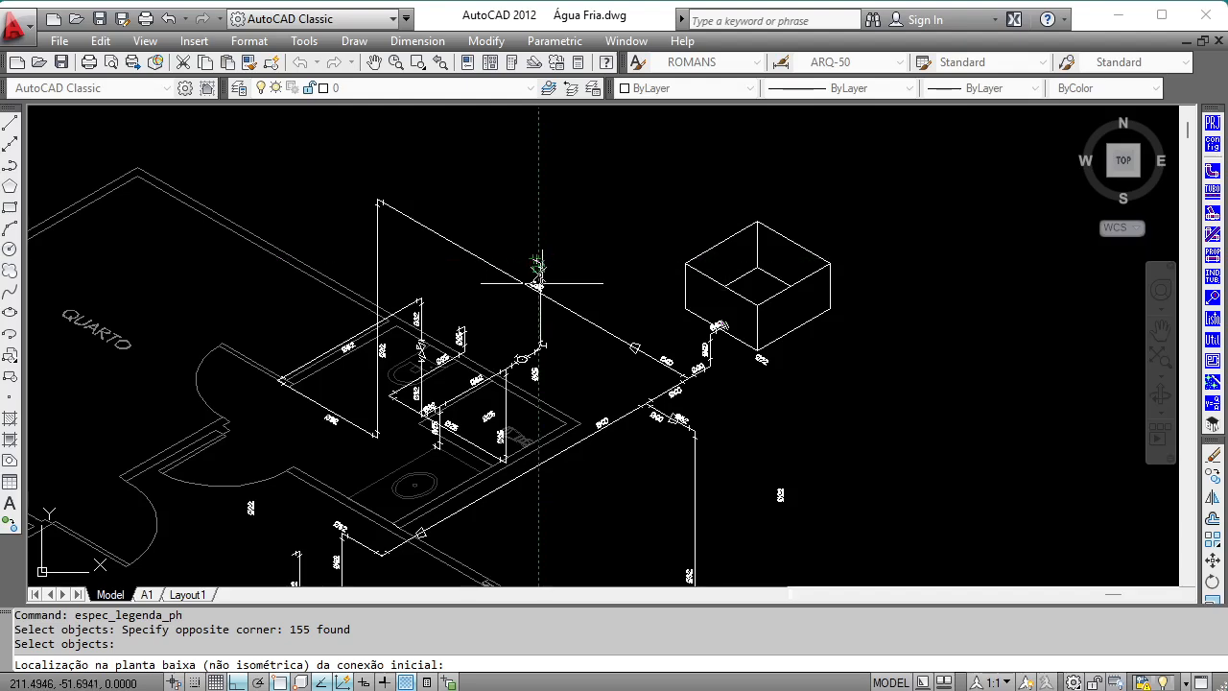
scroll(536, 262, "up", 4)
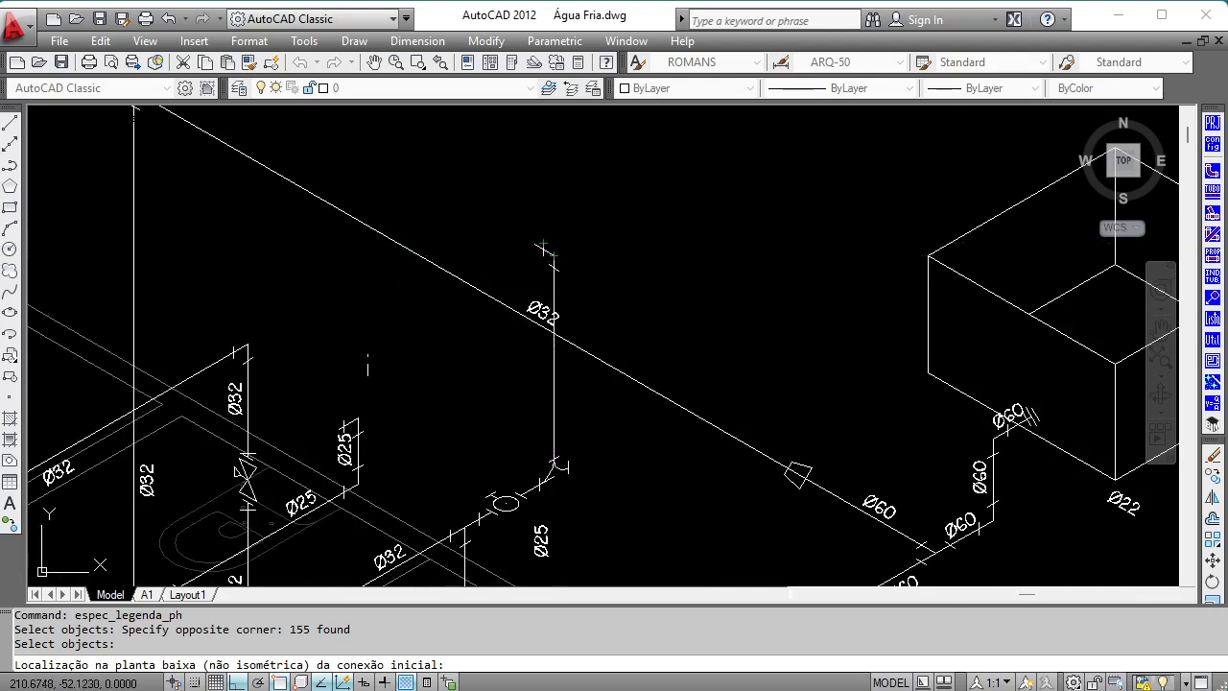
scroll(357, 425, "down", 4)
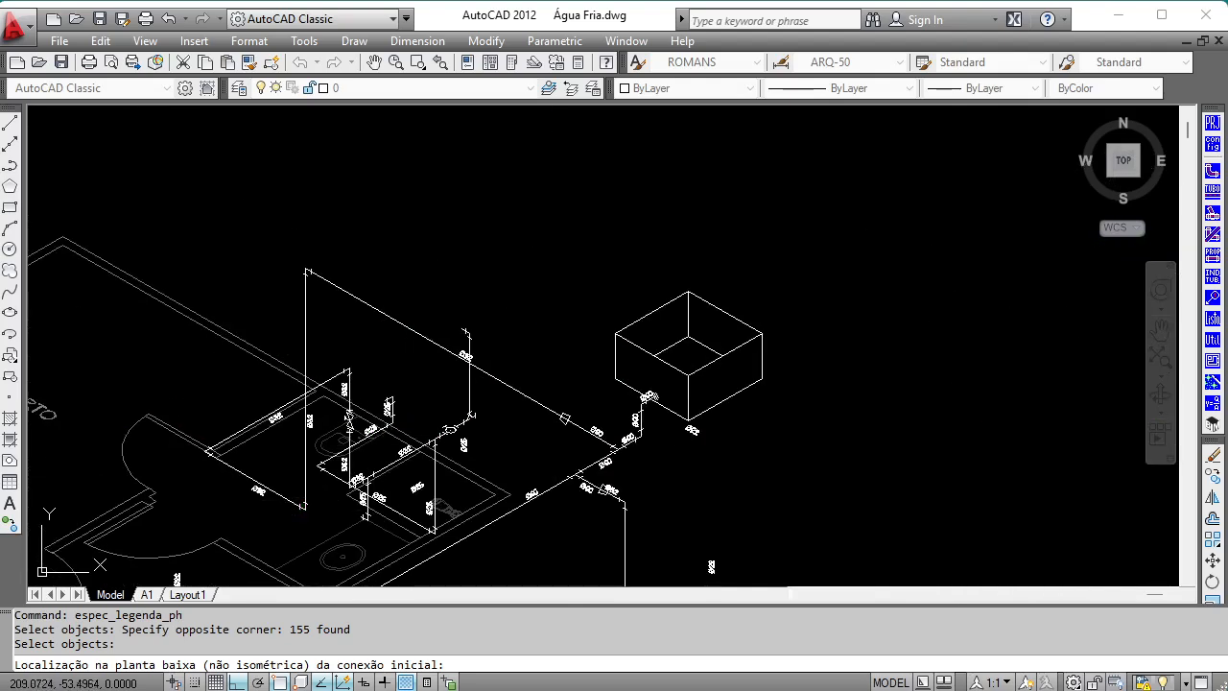
scroll(351, 425, "up", 4)
middle_click_drag(192, 421, 349, 305)
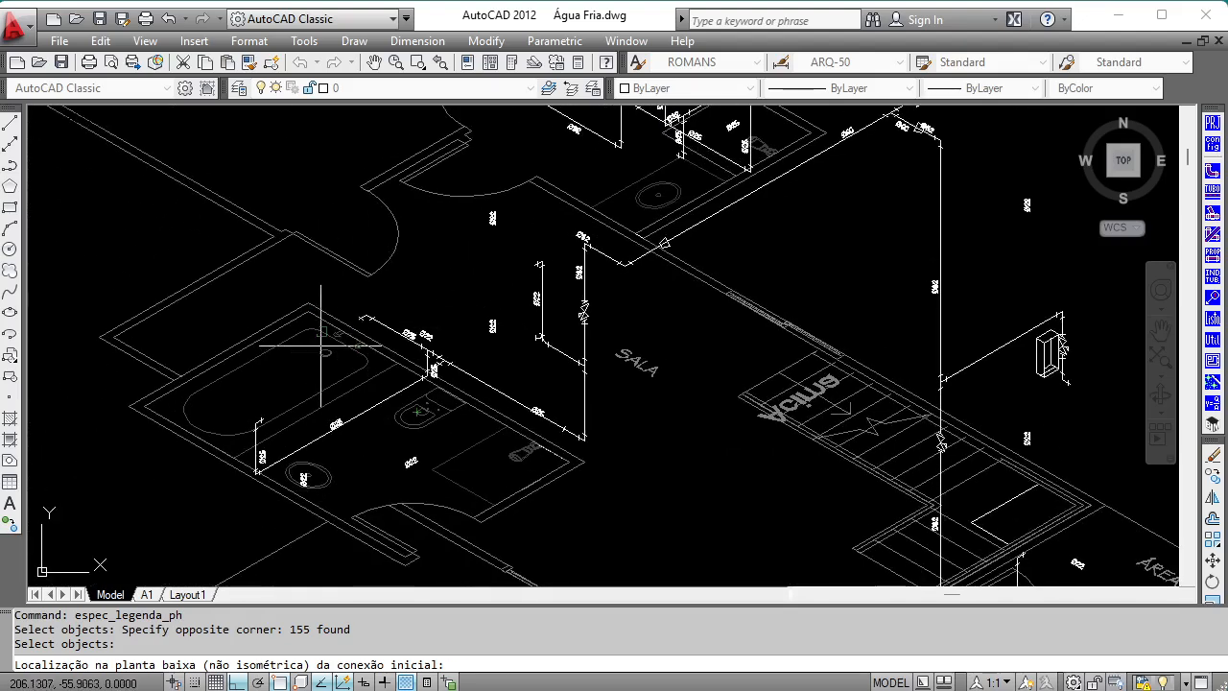
mouse_move(696, 440)
middle_mouse_down()
mouse_move(493, 370)
mouse_move(318, 269)
middle_mouse_up()
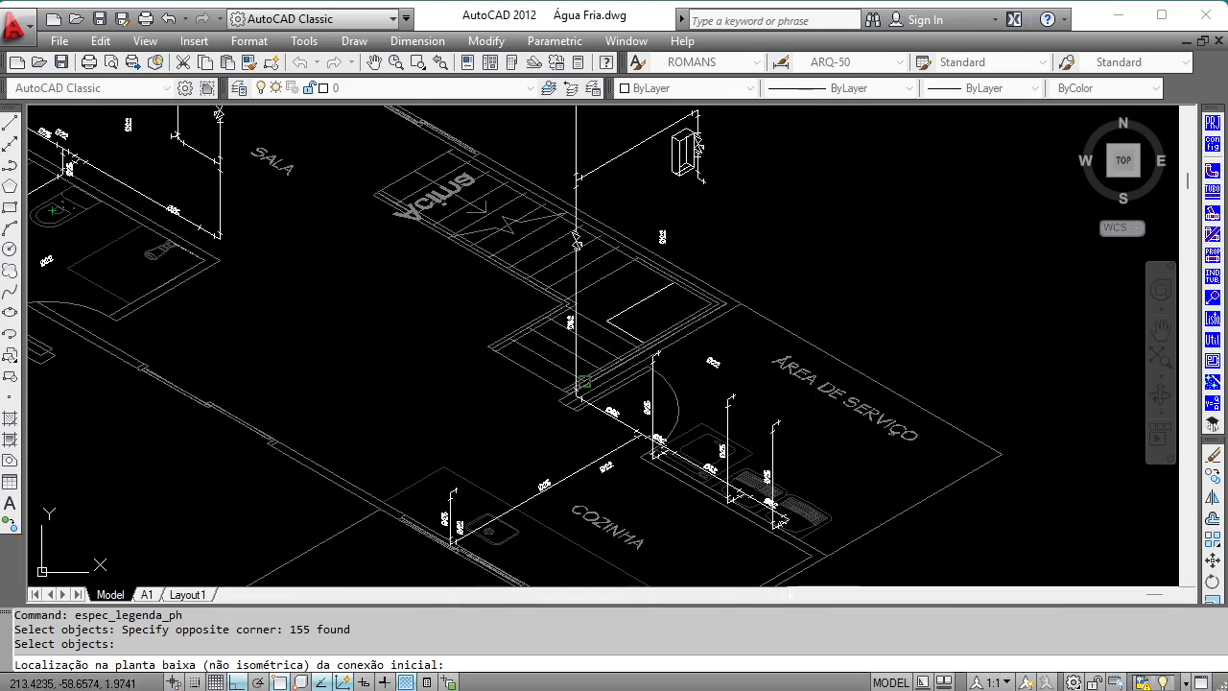
scroll(663, 342, "down", 5)
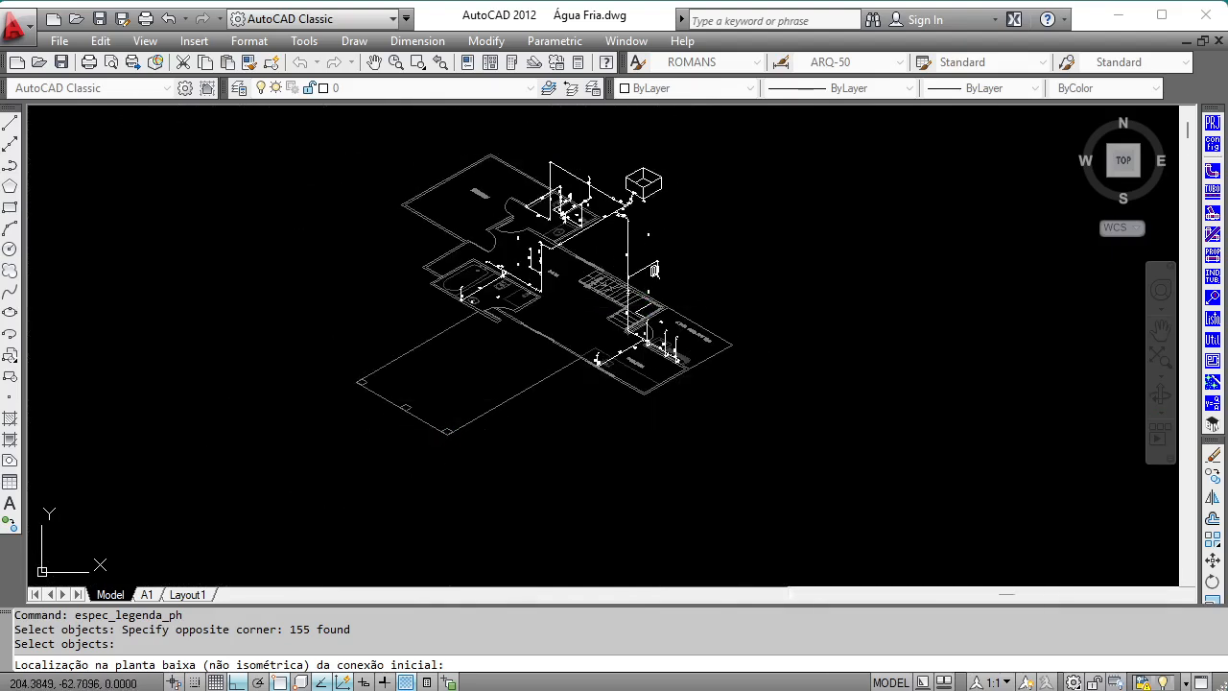
scroll(622, 194, "up", 6)
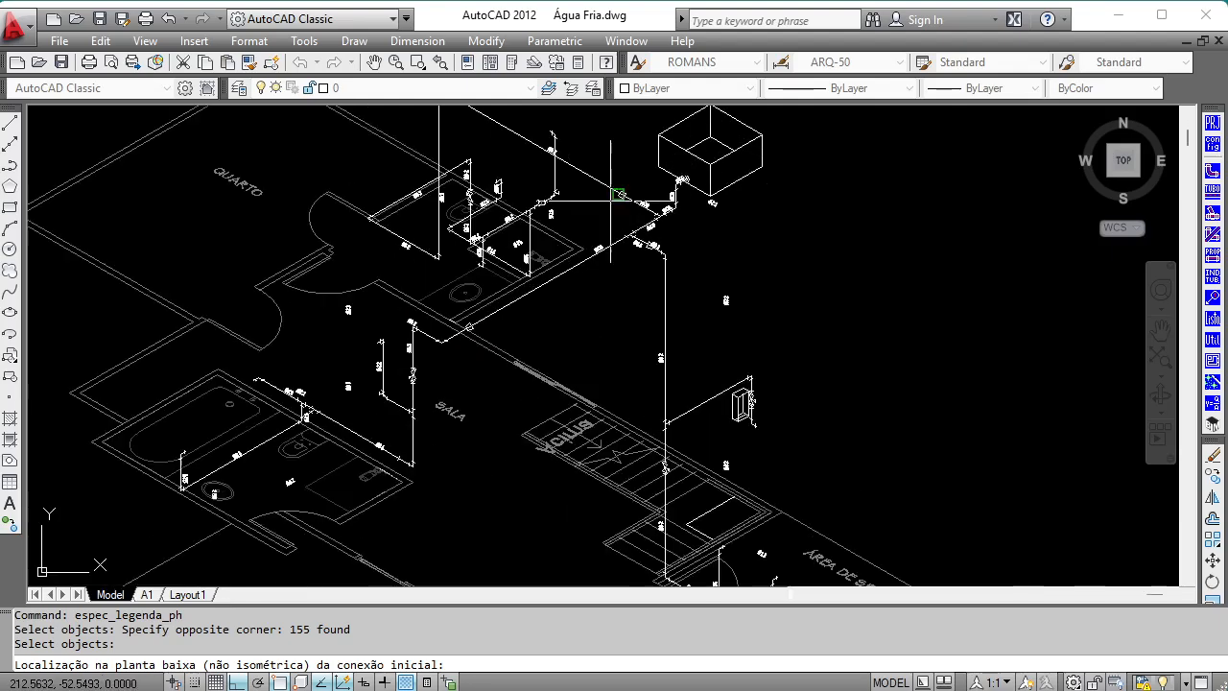
scroll(633, 247, "down", 1)
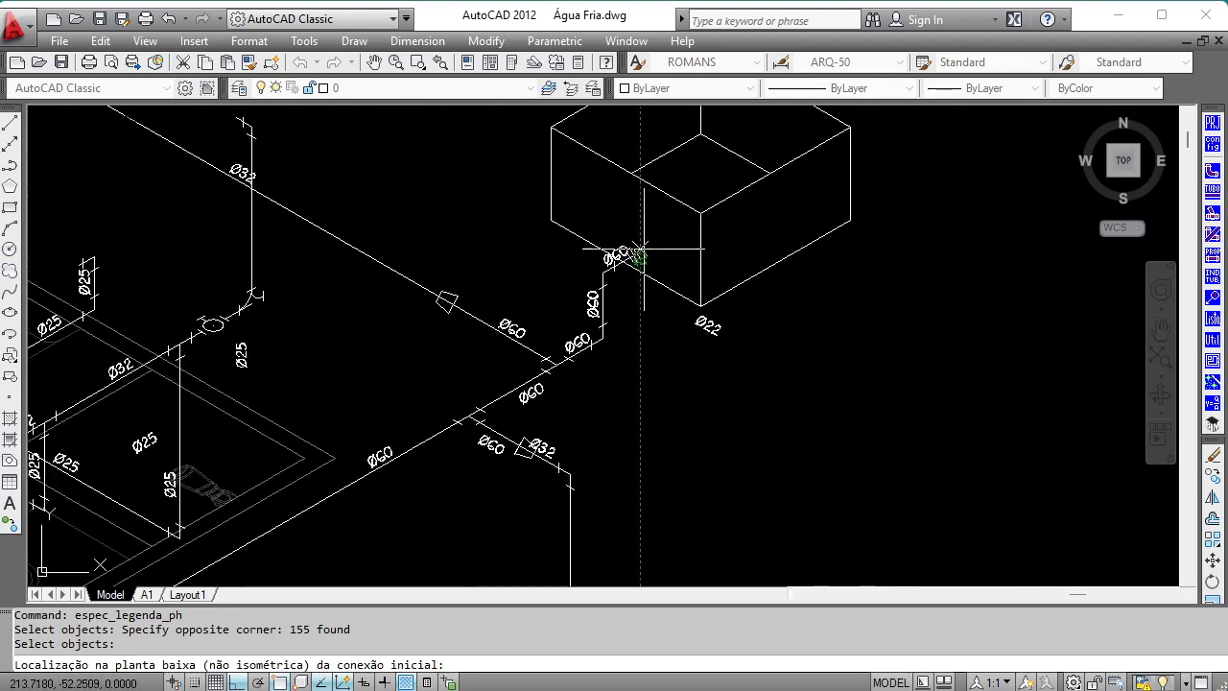
Step: Locate the initial fitting at the centre of the small circle beside the floor plan's stairs, with a height above floor of 6
scroll(662, 230, "down", 6)
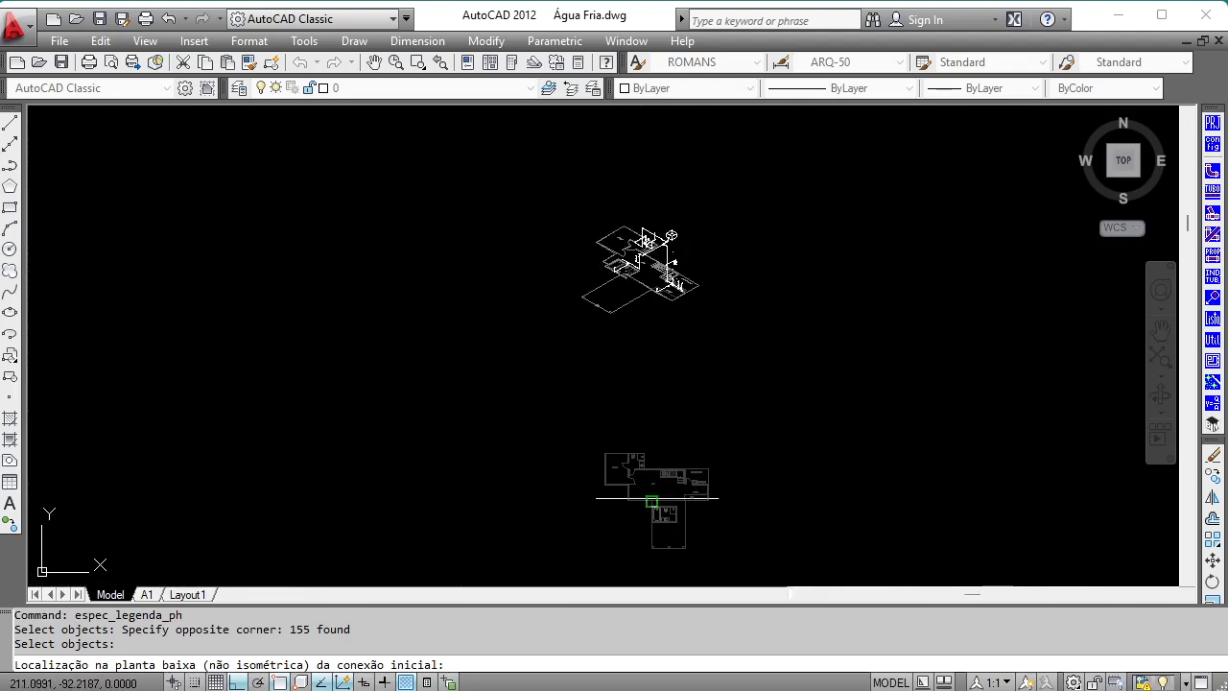
scroll(672, 500, "up", 5)
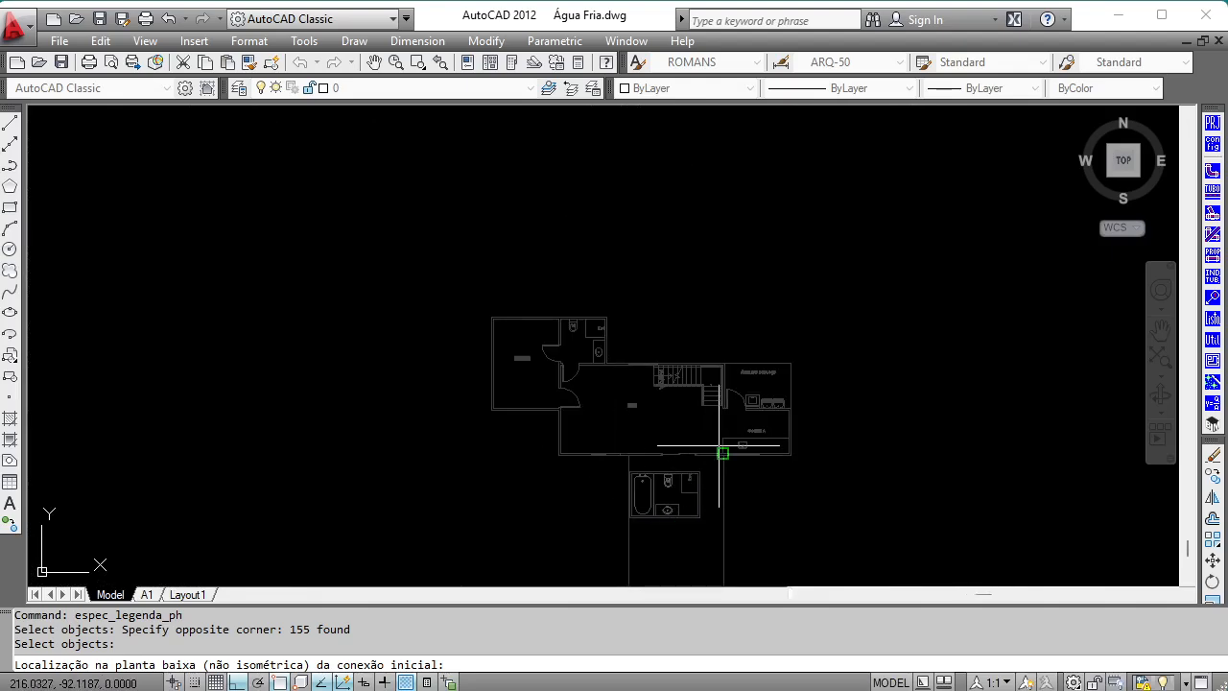
scroll(705, 393, "up", 7)
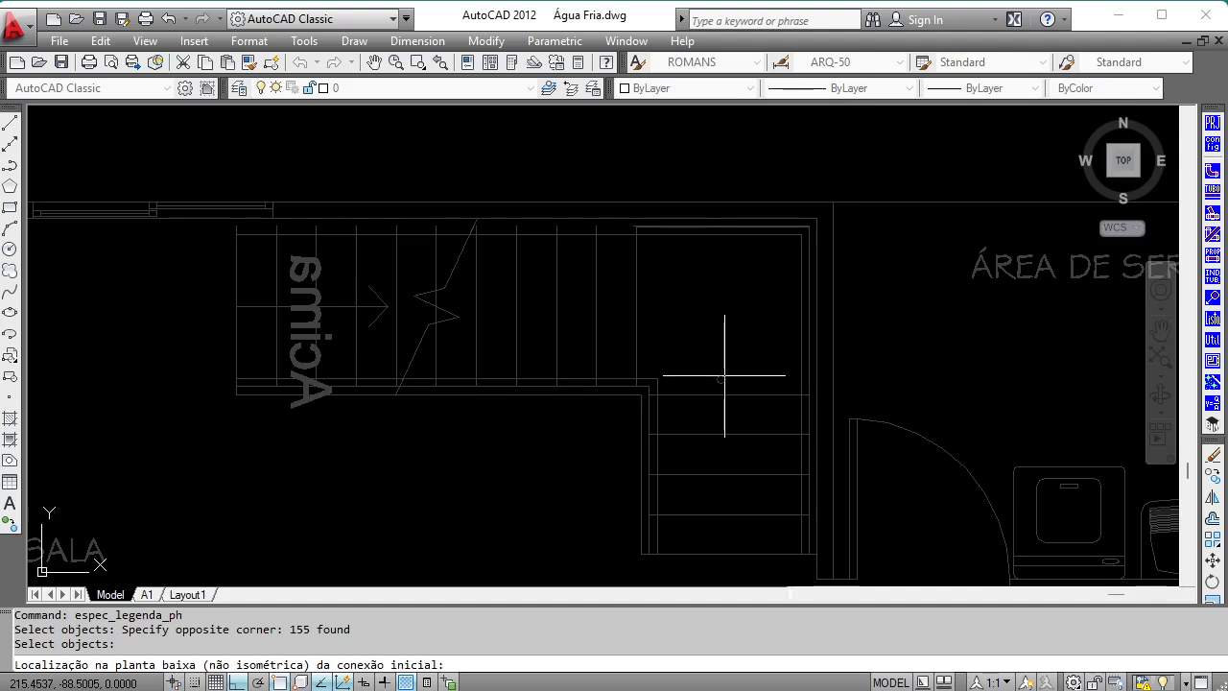
type("n")
key("space")
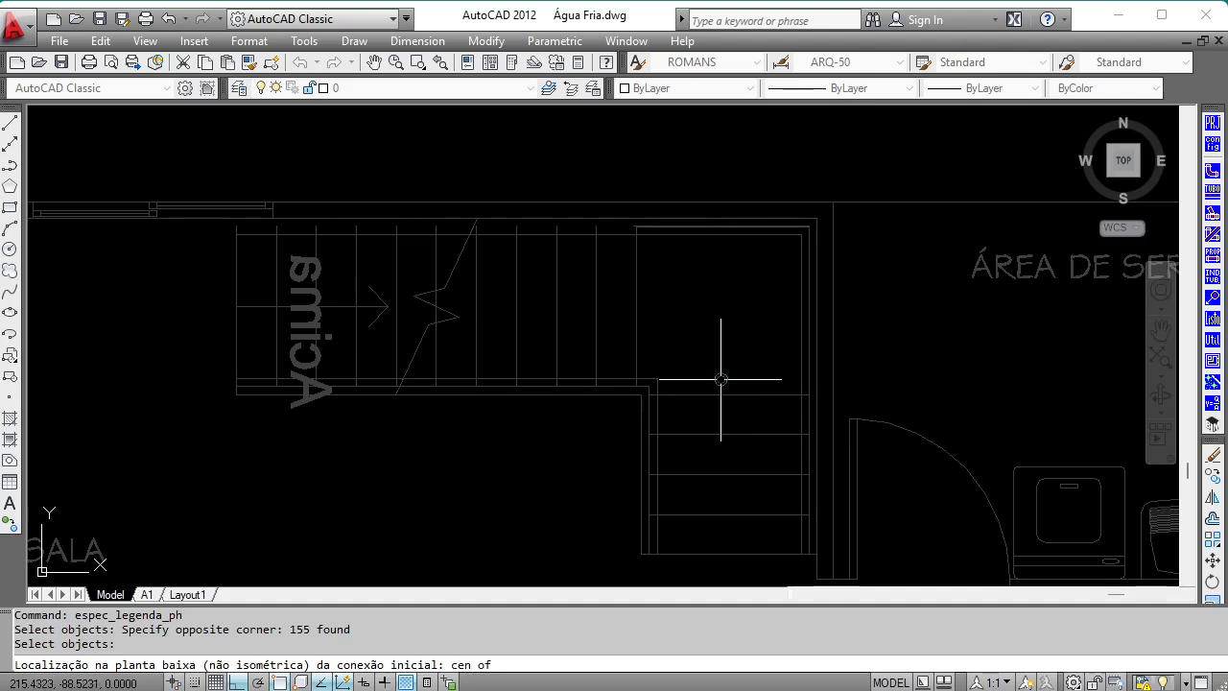
left_click(721, 380)
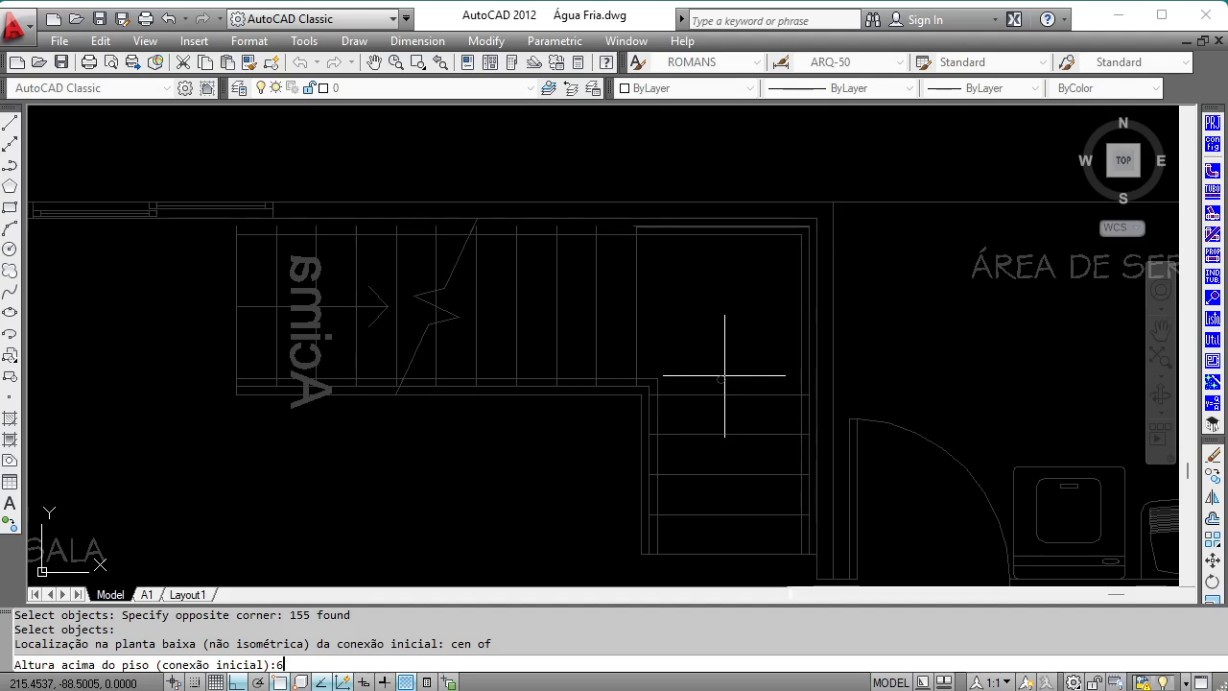
key("Return")
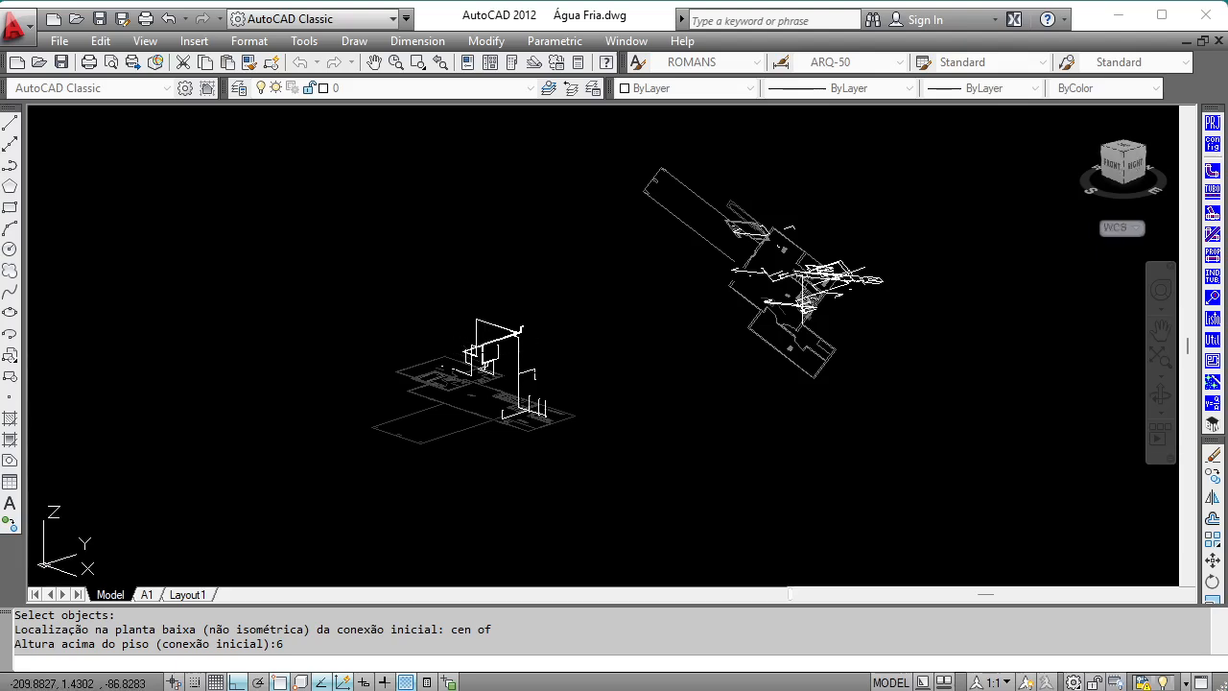
Step: Inspect the generated 3D pipes near the tank outlet and check the properties of the short pipe before the first junction
scroll(488, 342, "up", 4)
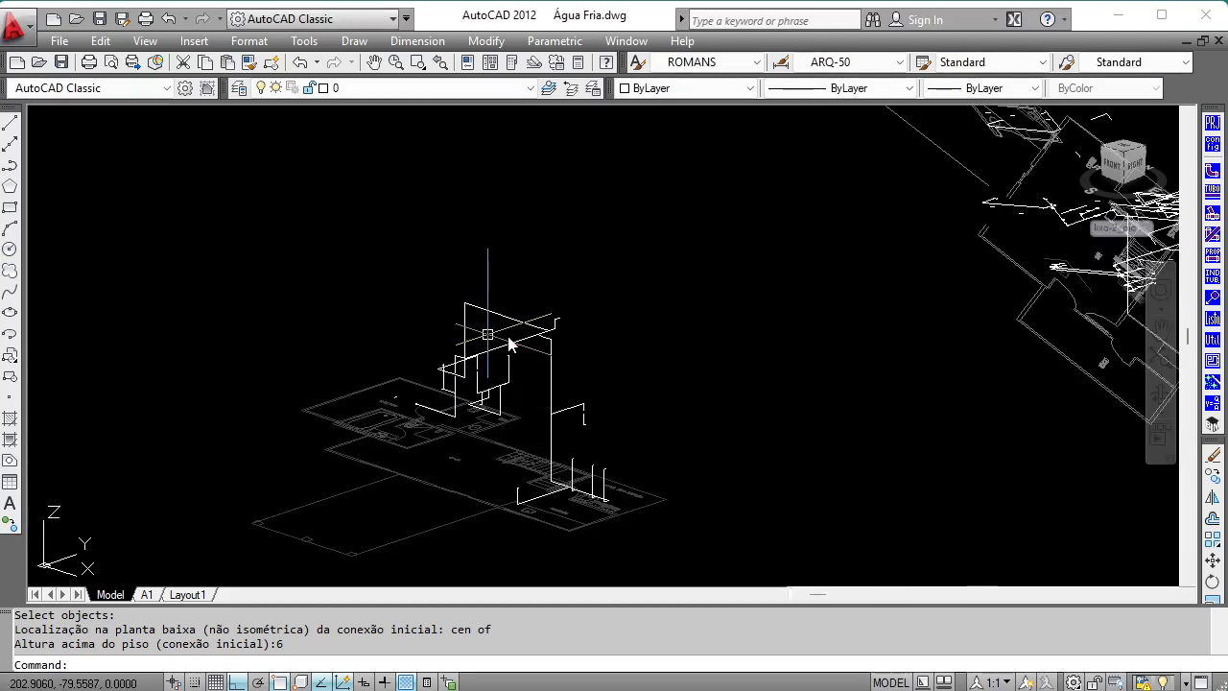
scroll(544, 336, "up", 4)
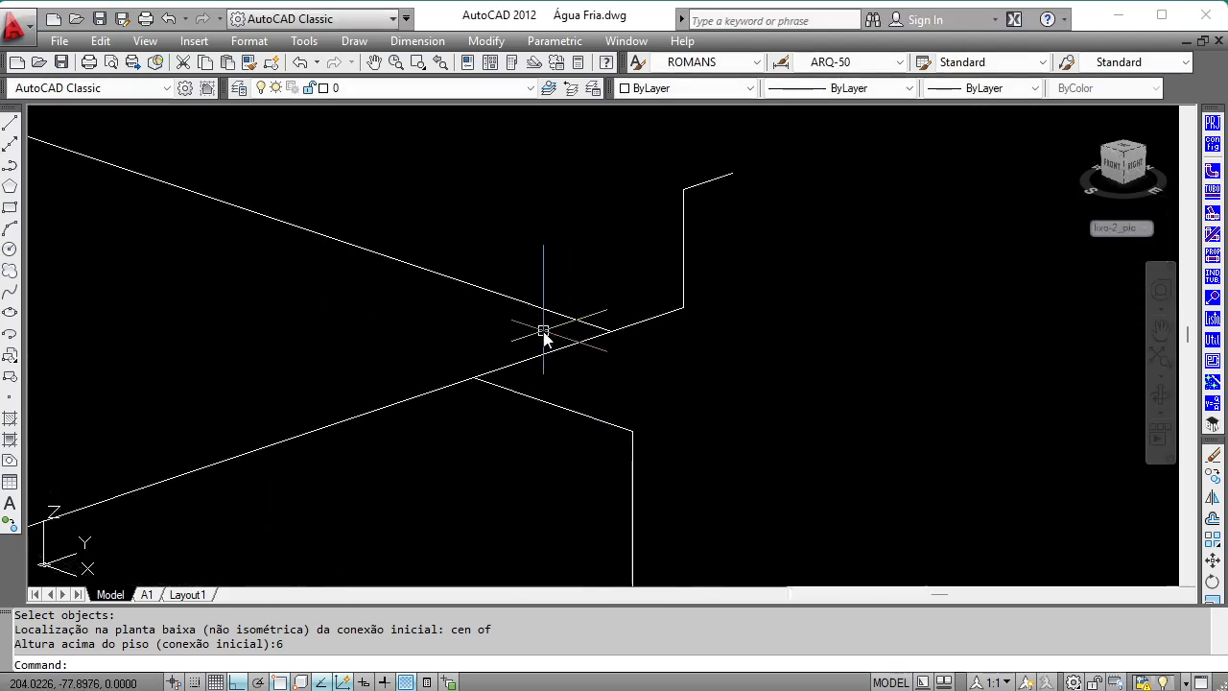
left_click(591, 338)
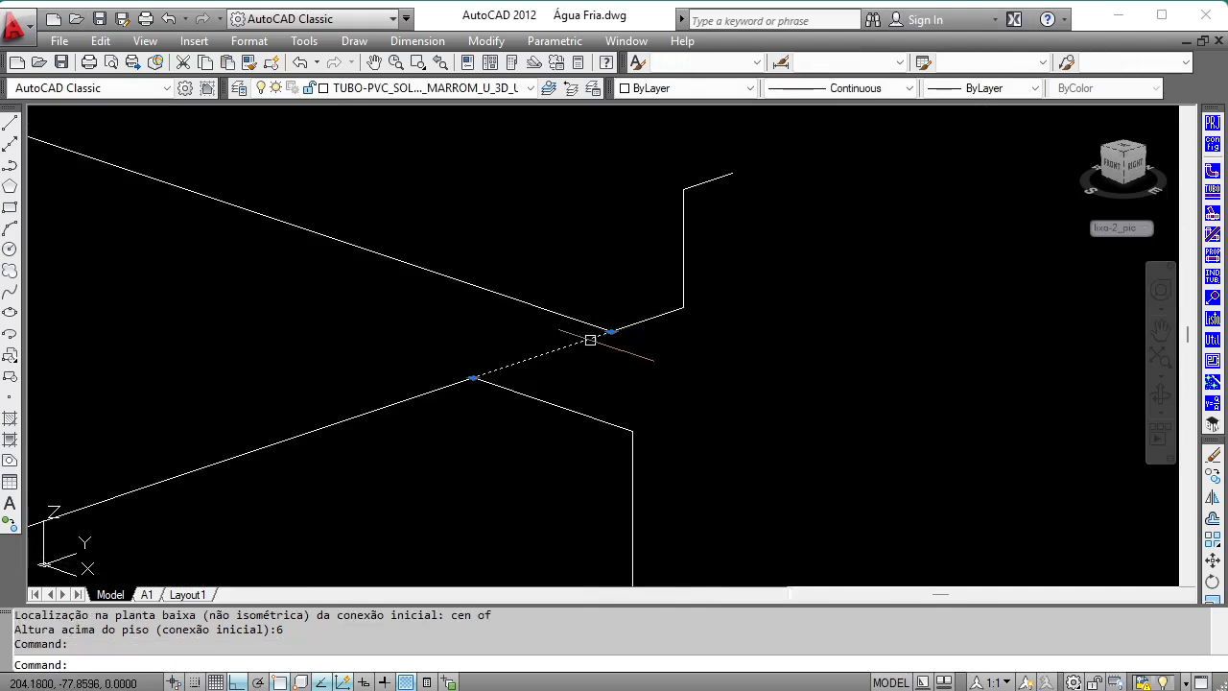
key("Escape")
key("Escape")
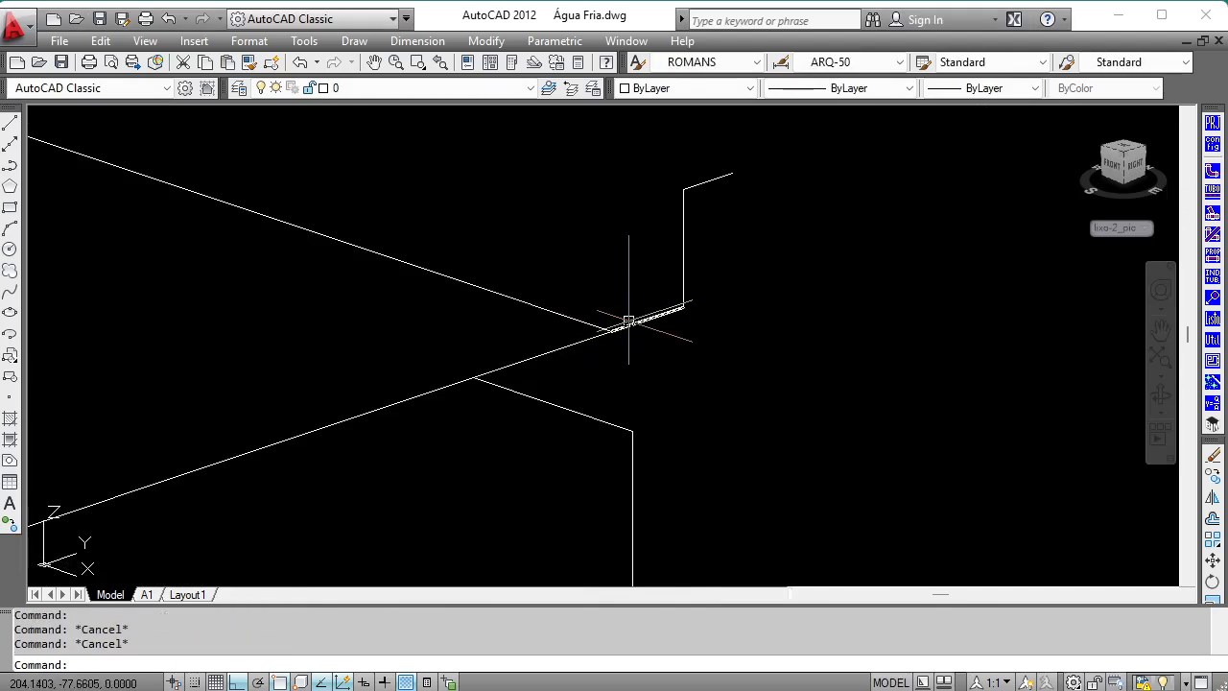
double_click(629, 327)
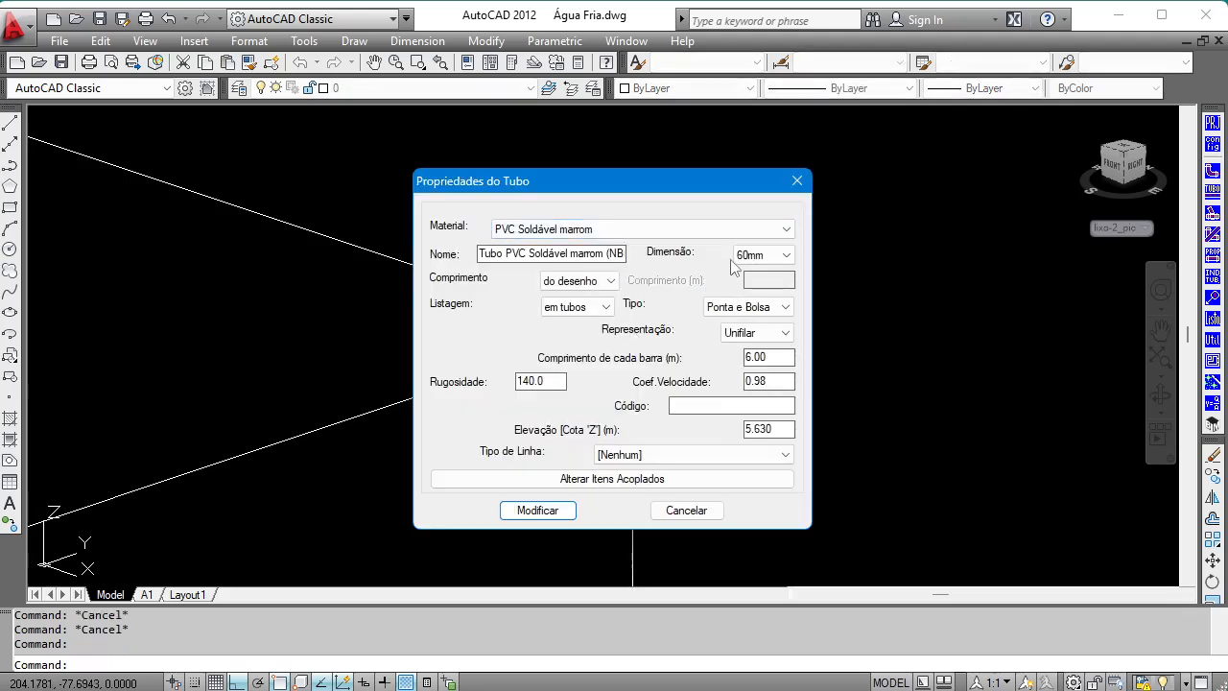
key("Return")
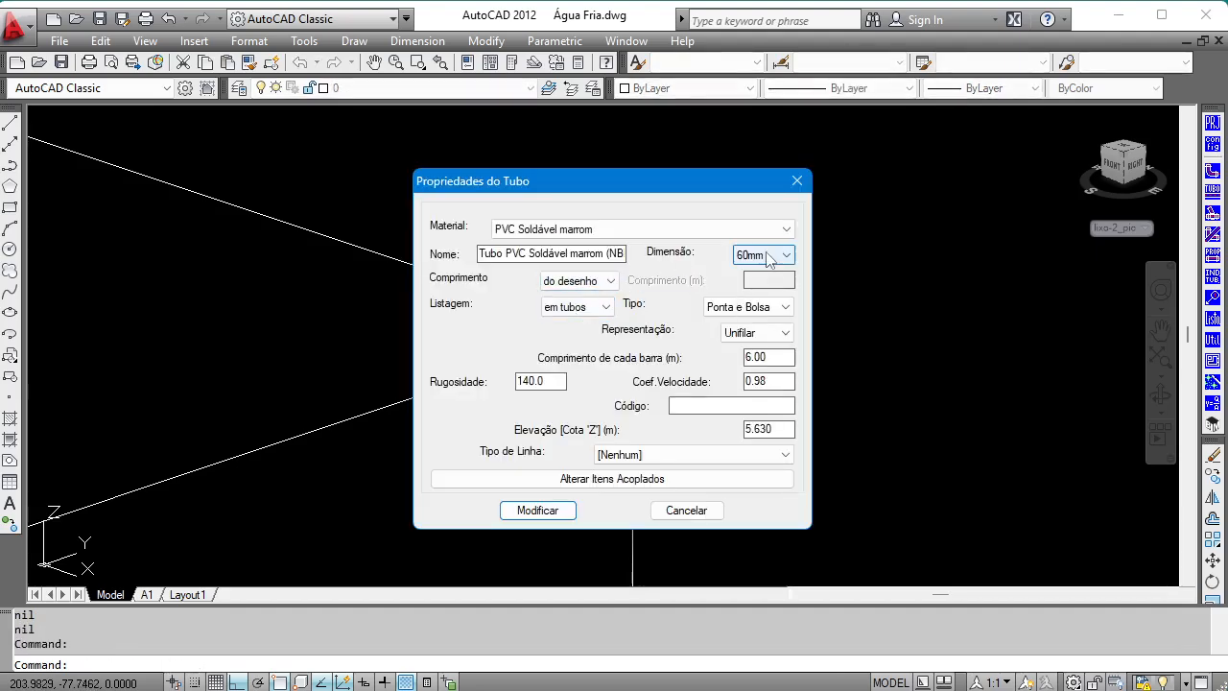
key("Escape")
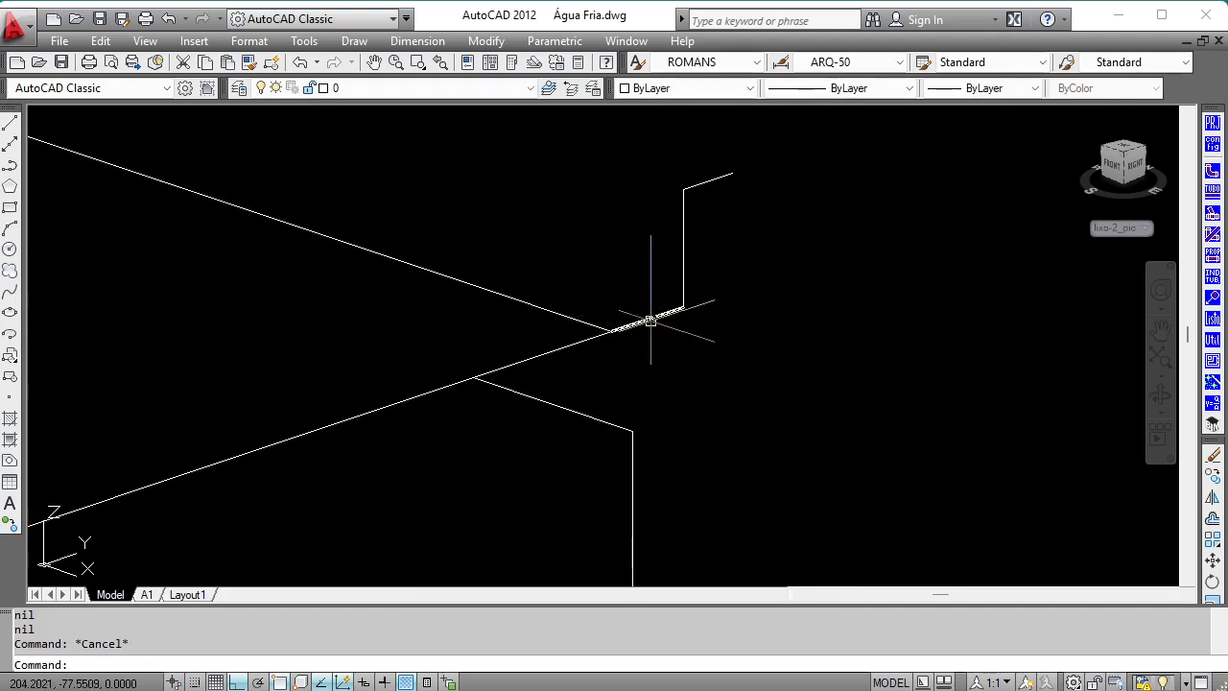
Step: Insert a 60mm PVC Soldável marrom Tê as Unifilar 3D at the first junction, aligned to the main pipe and the upper branch
left_click(1213, 169)
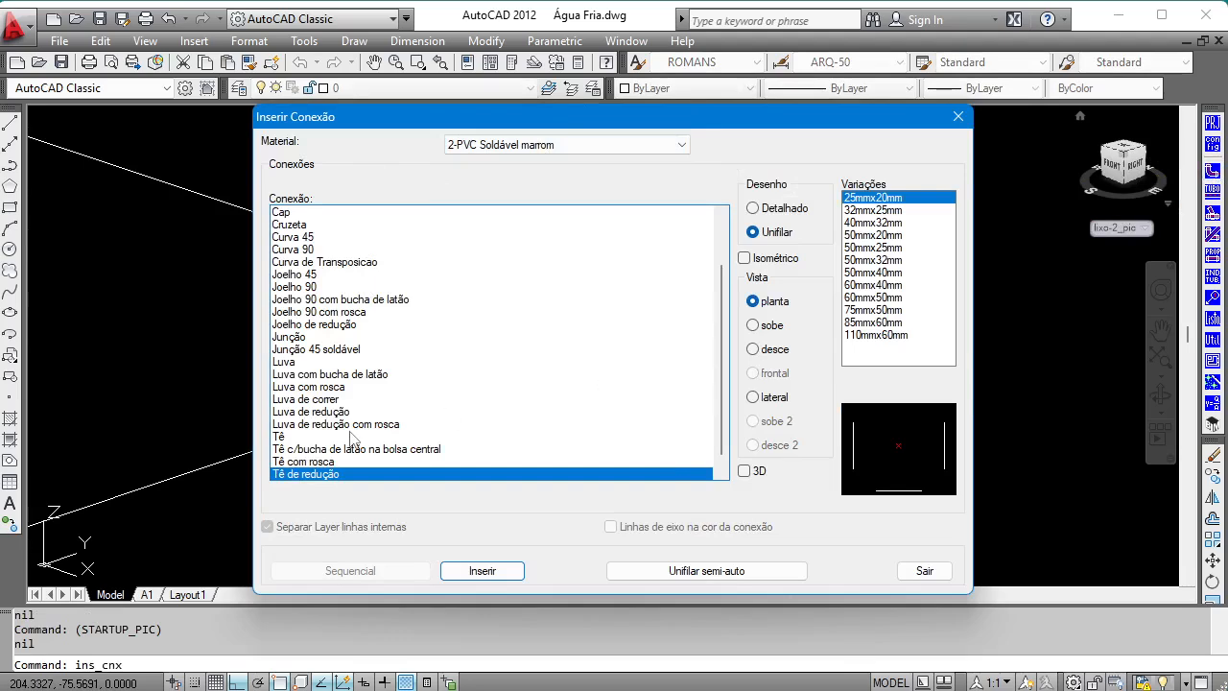
left_click(293, 437)
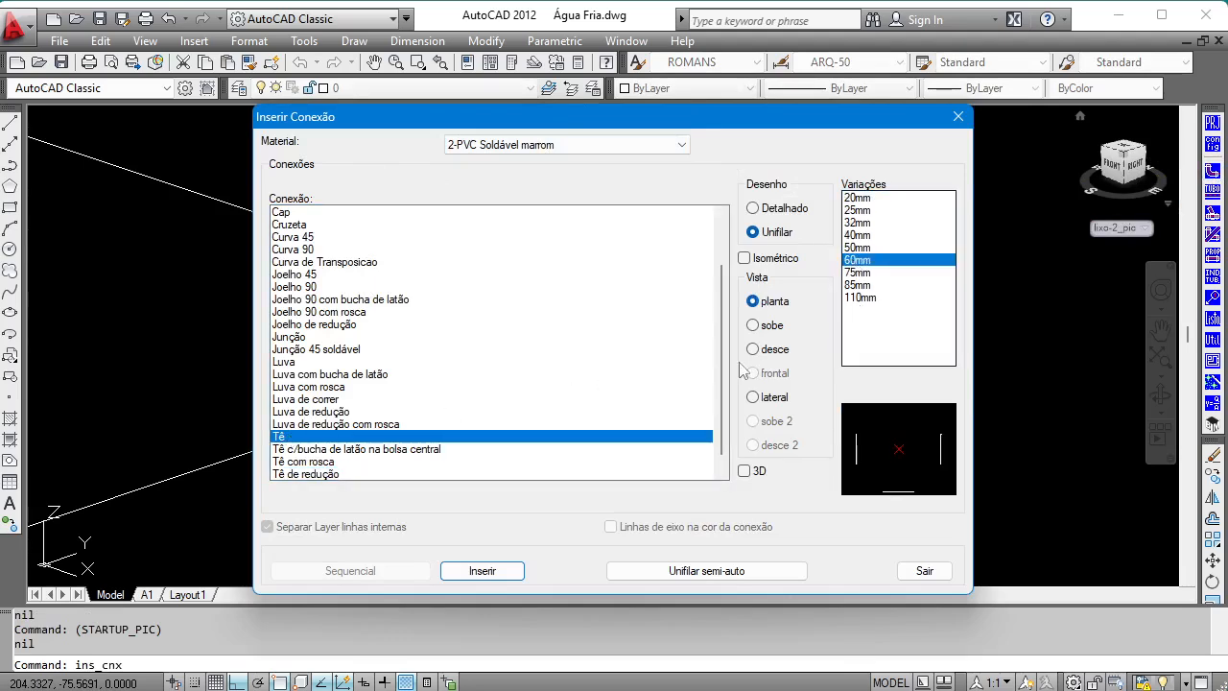
left_click(744, 471)
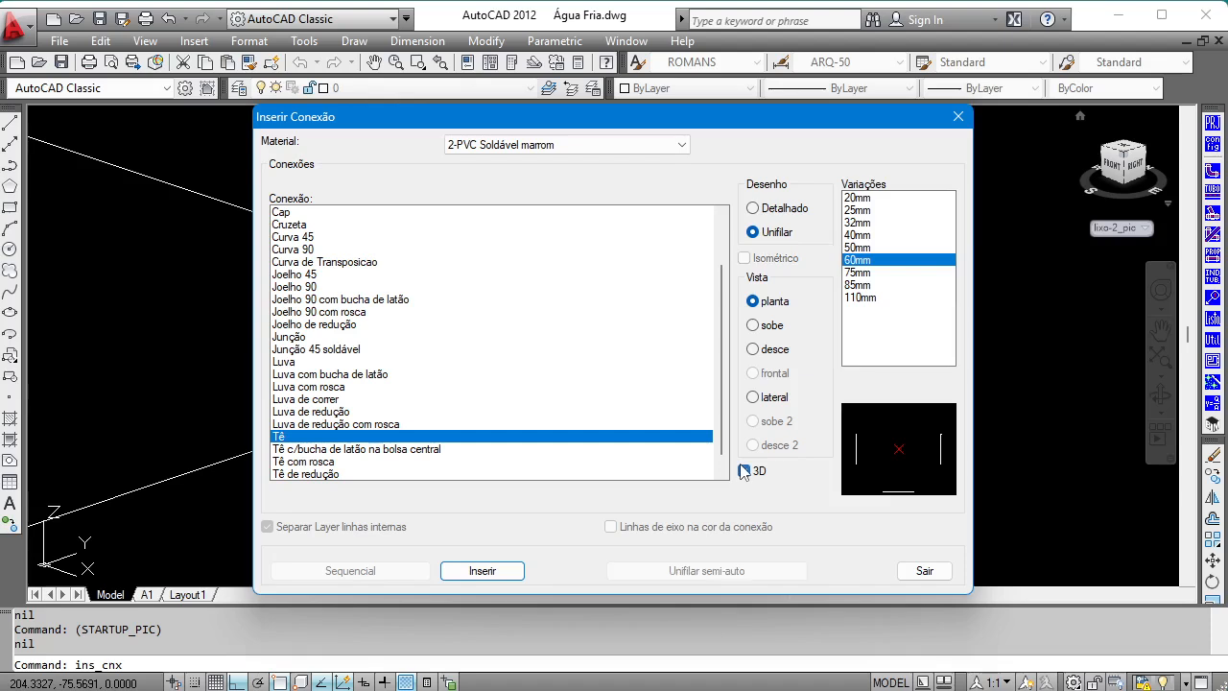
left_click(784, 209)
left_click(768, 234)
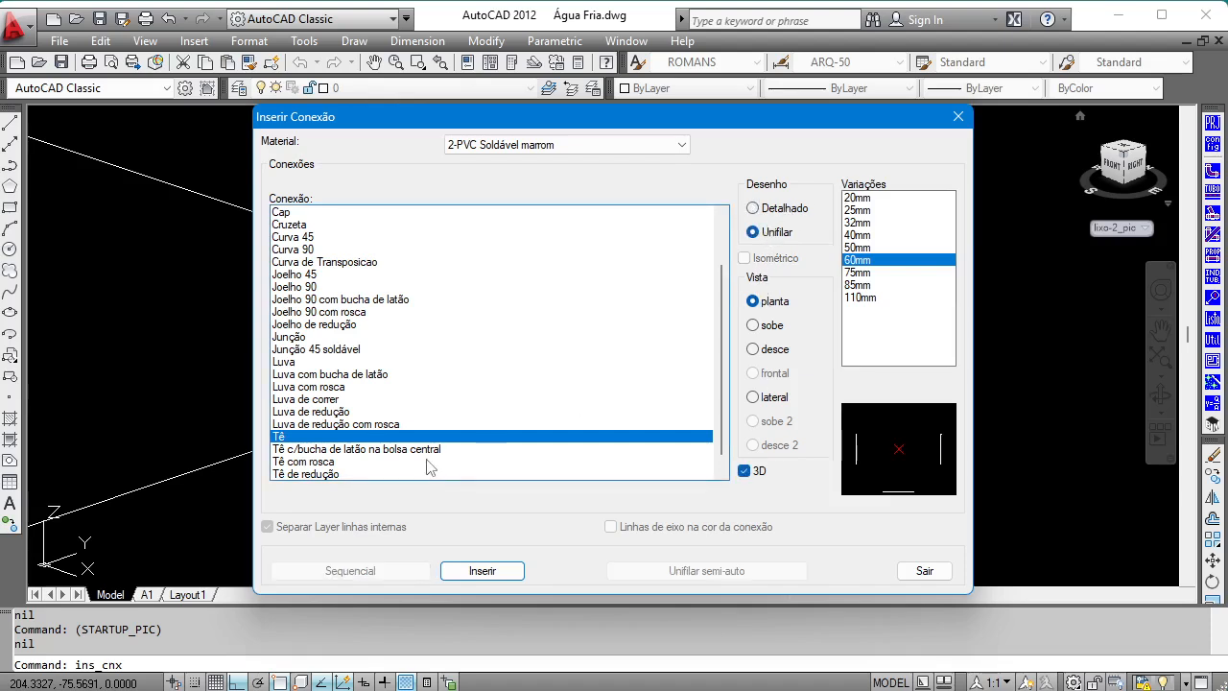
left_click(481, 571)
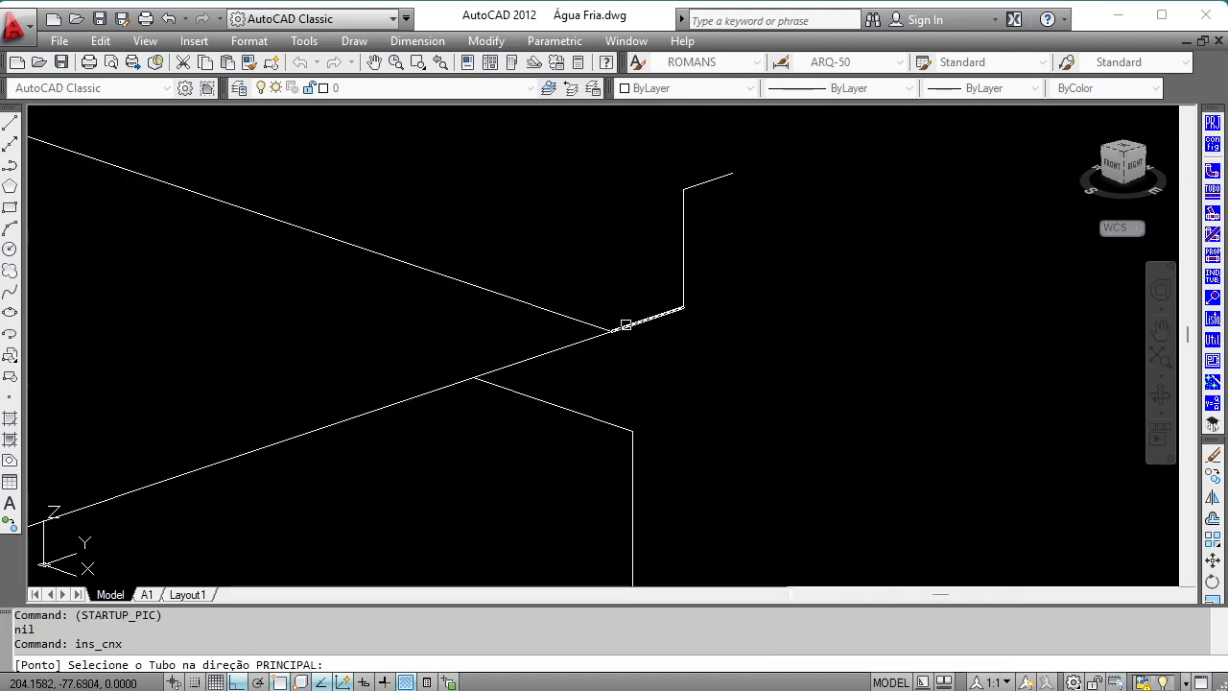
left_click(615, 322)
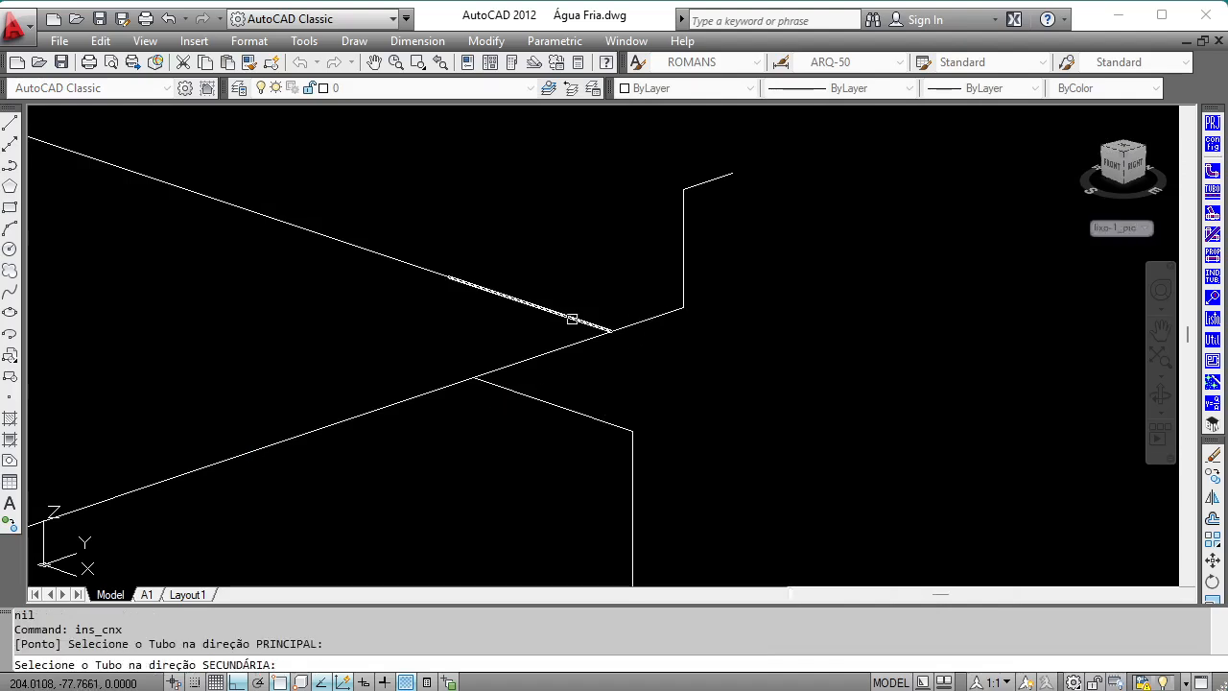
left_click(575, 317)
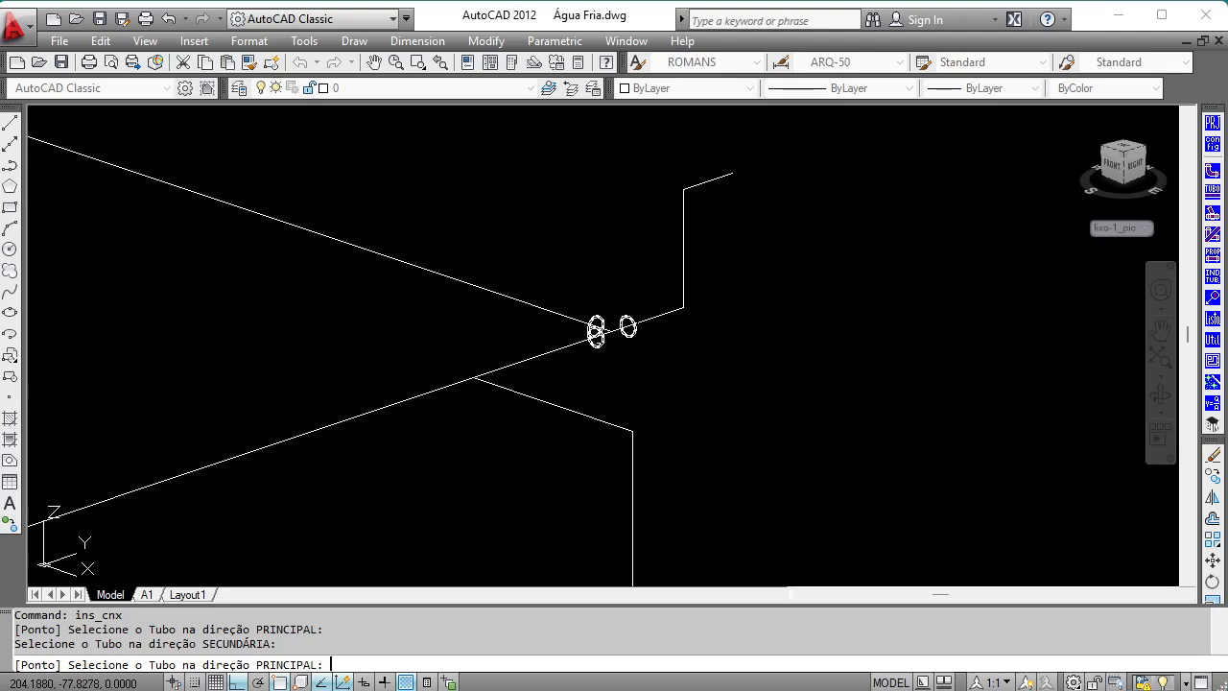
key("Escape")
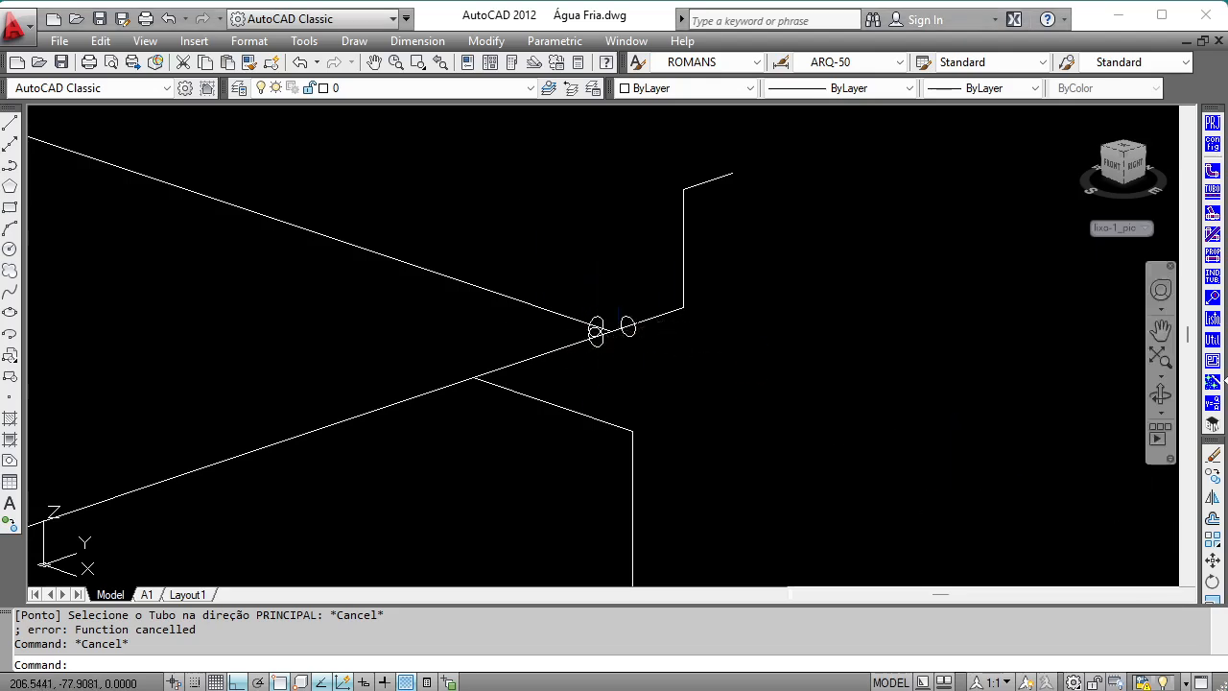
Step: Display the detailed and Unifilar 3D piping together
left_click(1214, 300)
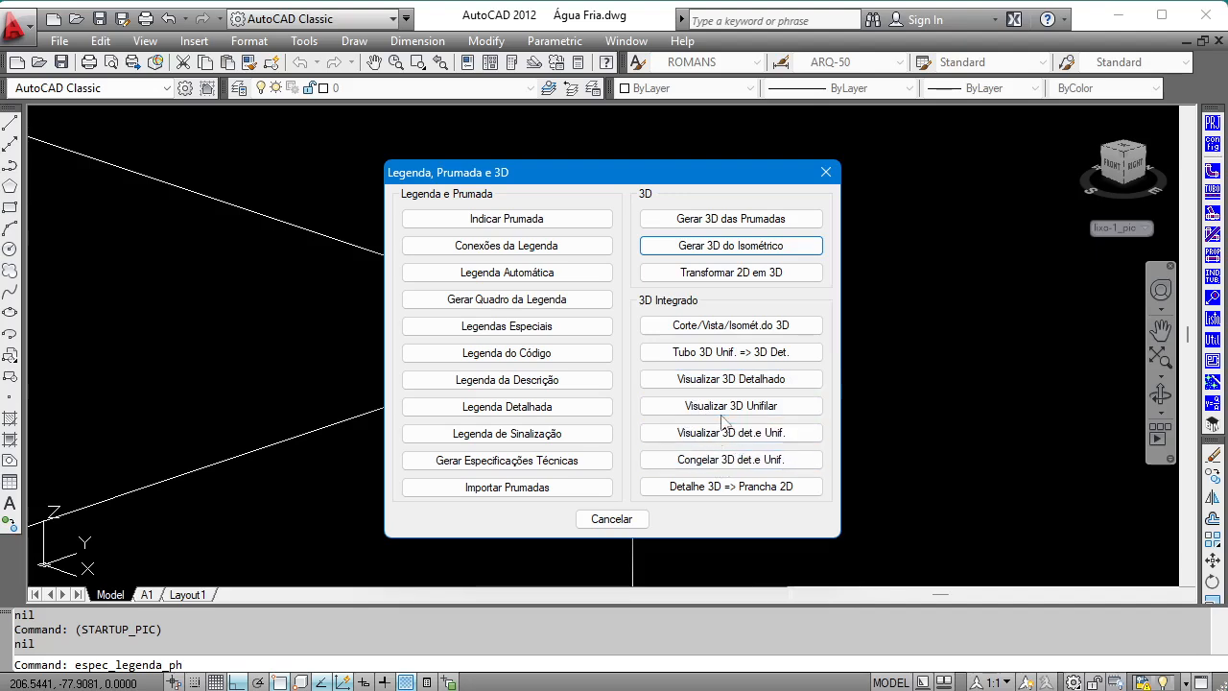
left_click(729, 382)
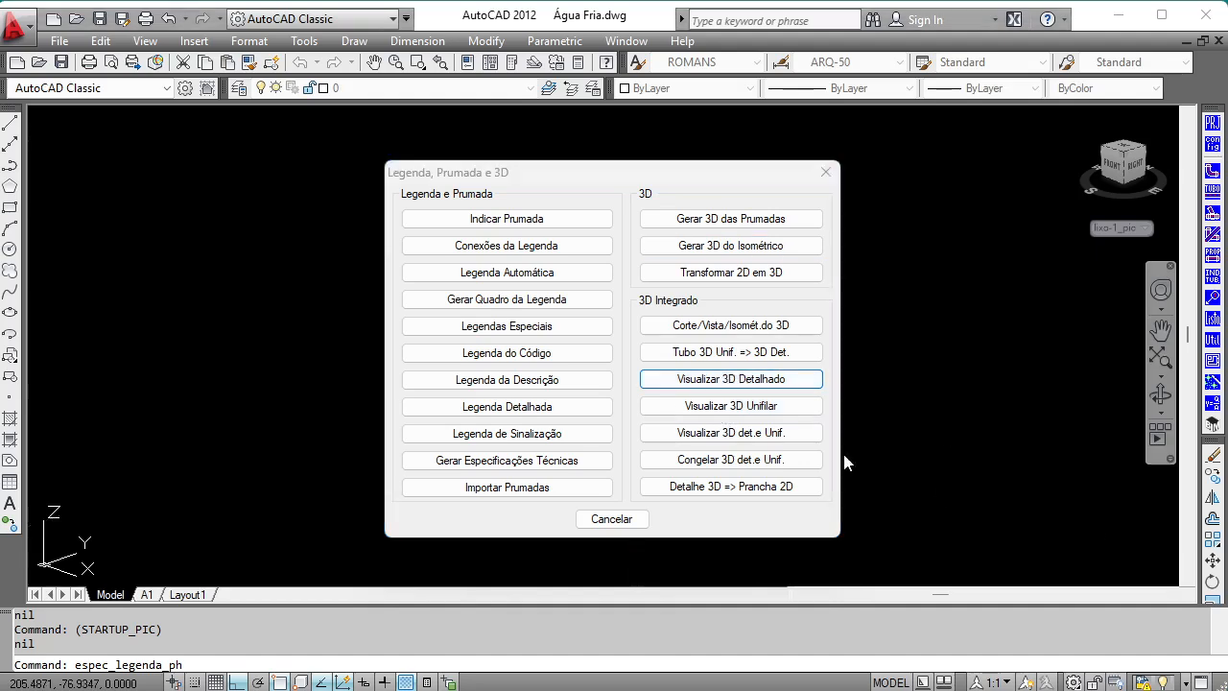
left_click(764, 439)
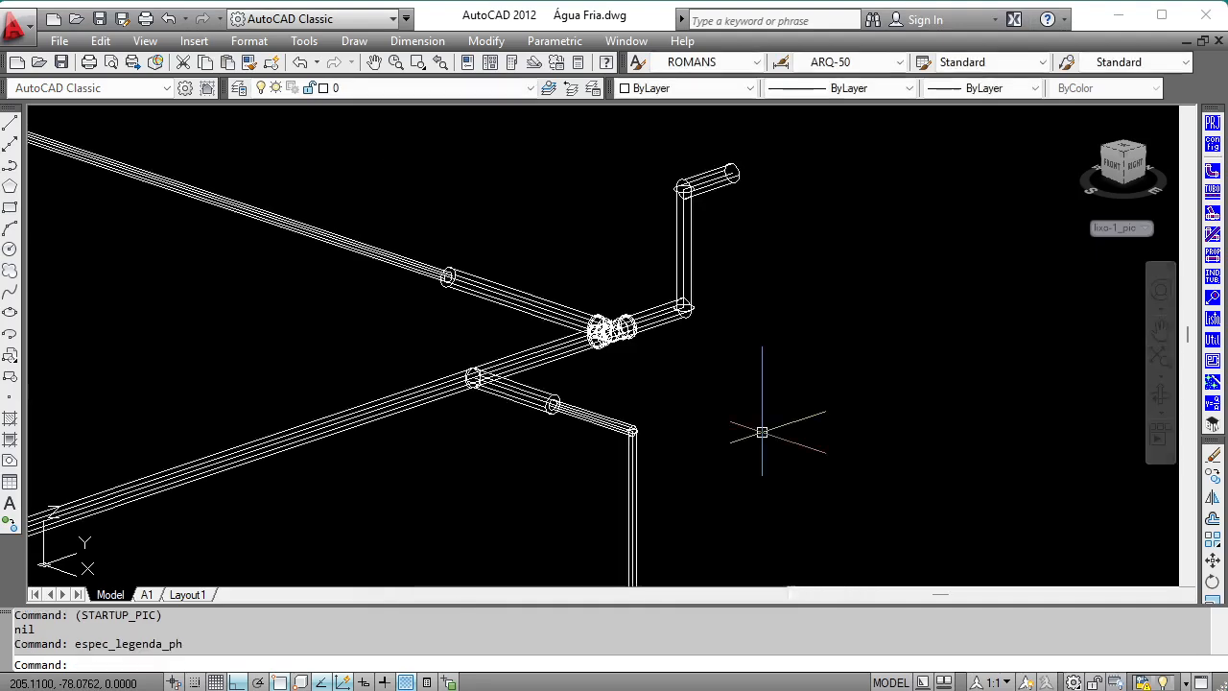
Step: Freeze the detailed 3D layer of the brown PVC pipes and examine the detailed Tê at the first junction
left_click(659, 303)
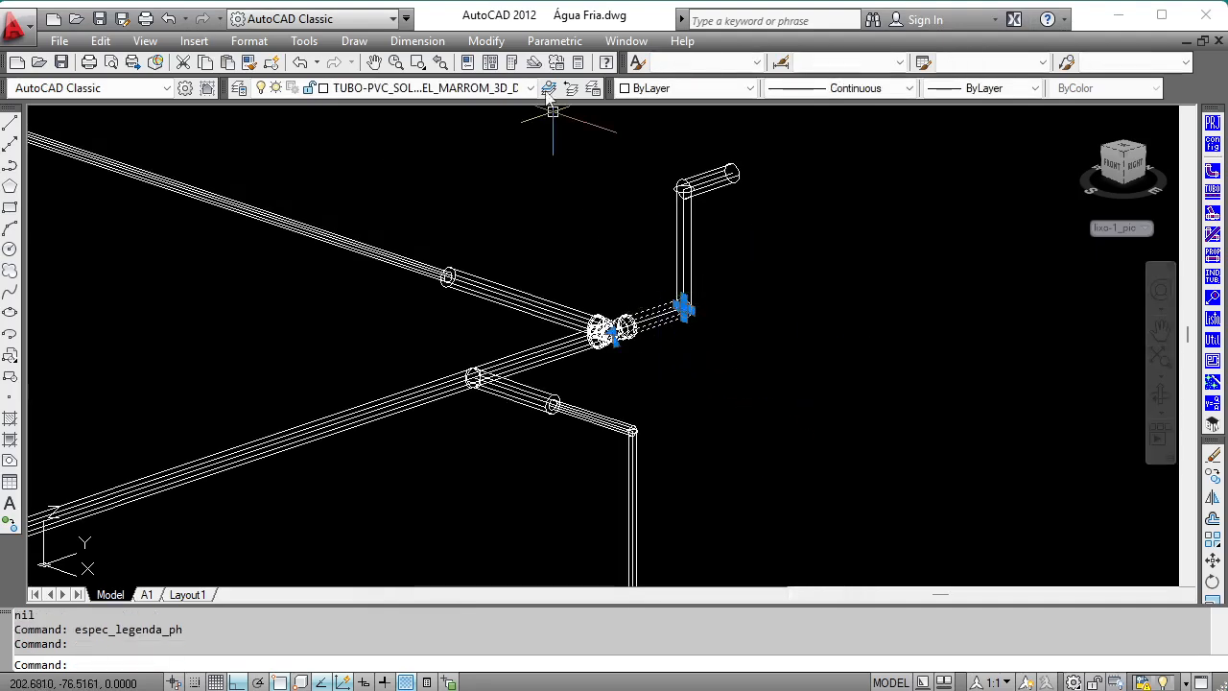
left_click(470, 89)
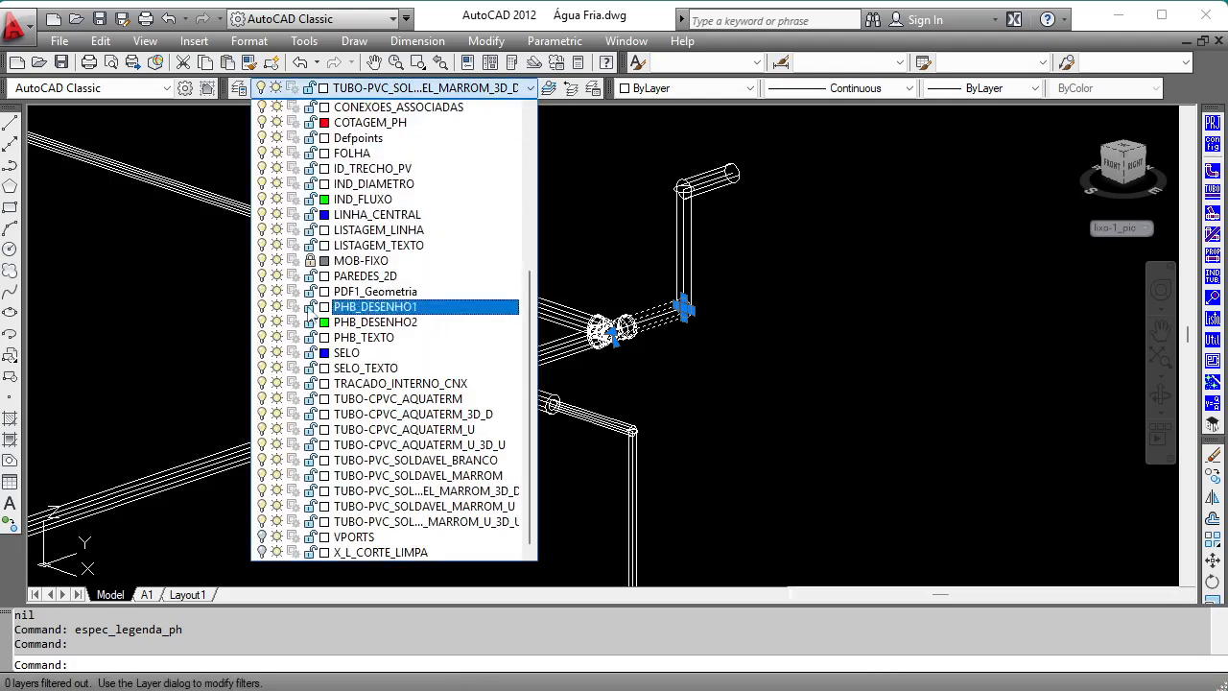
left_click(277, 491)
left_click(897, 449)
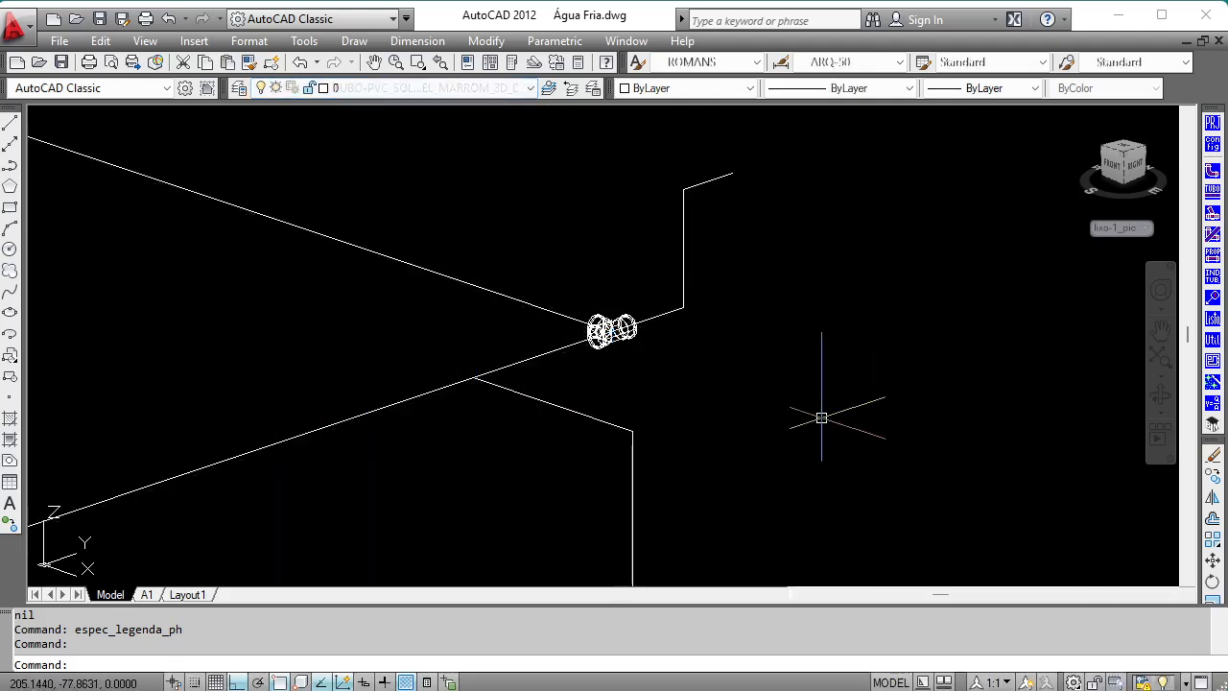
scroll(597, 328, "up", 4)
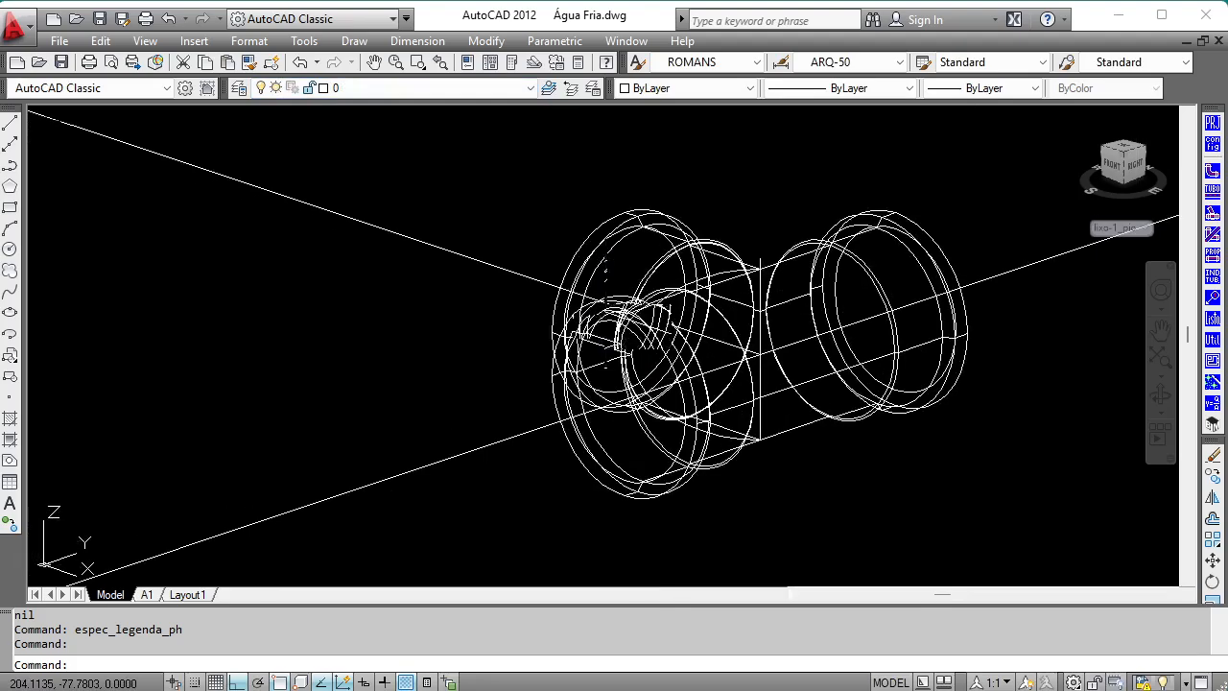
scroll(597, 328, "down", 4)
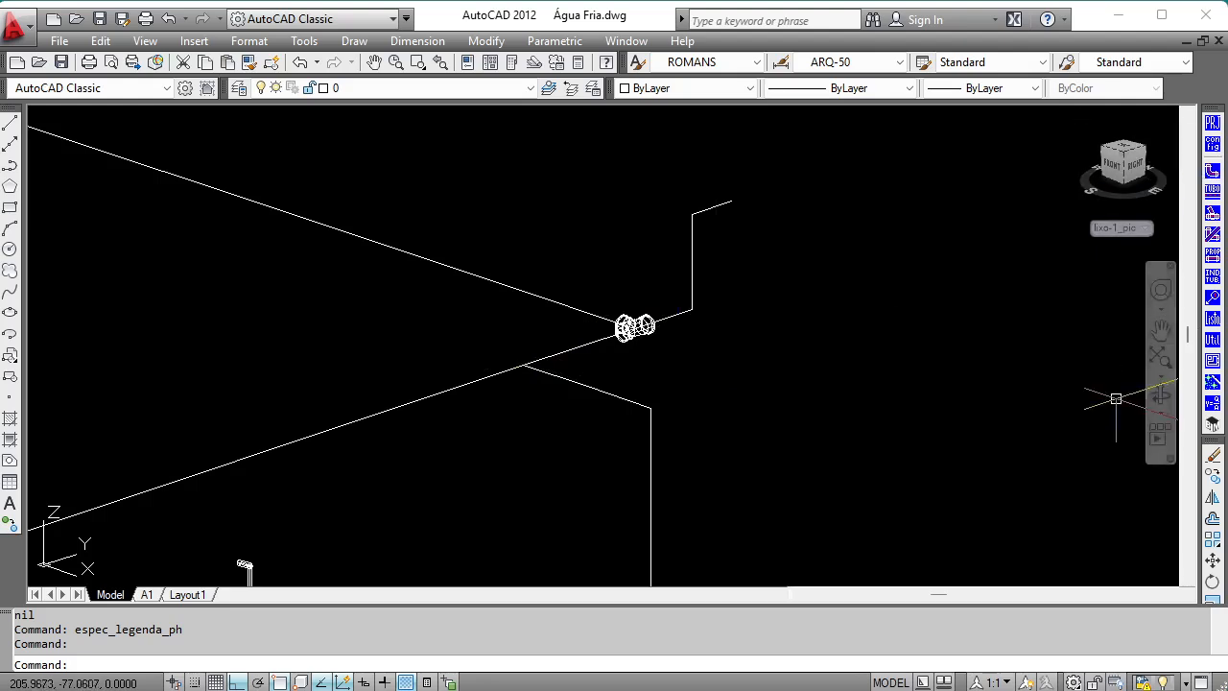
Step: Show only the Unifilar 3D and insert 60mm PVC Soldável marrom Curva 90 fittings at both bends of the tank outlet riser
left_click(1212, 309)
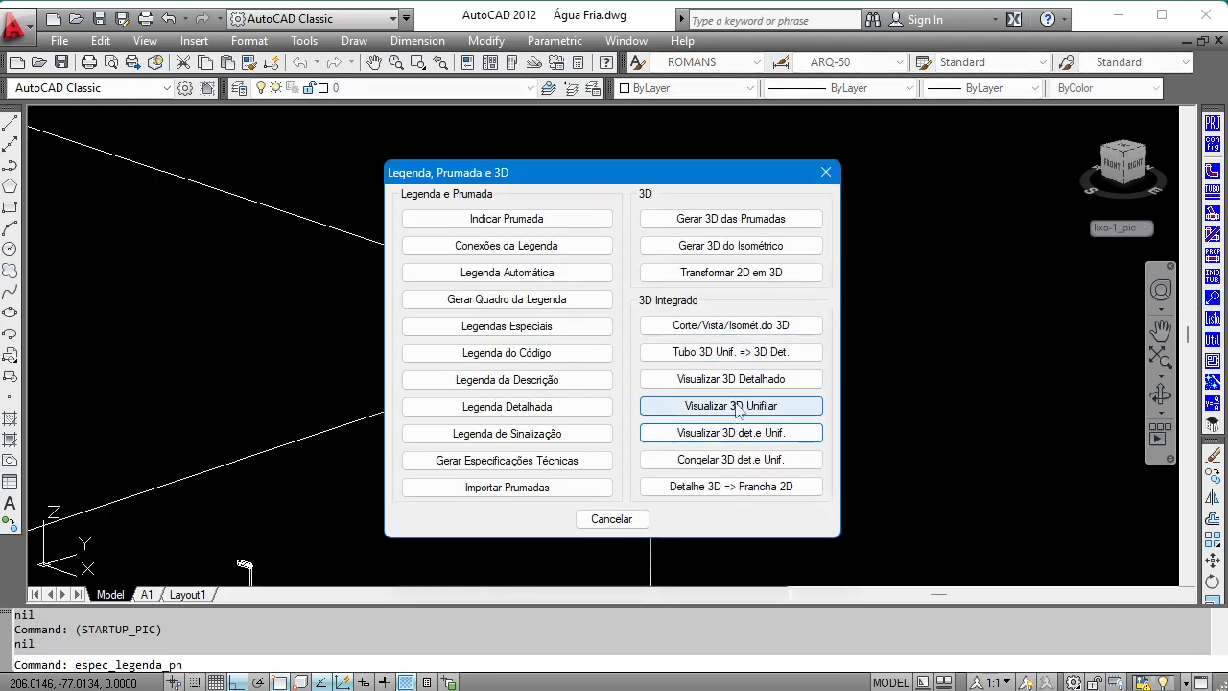
left_click(735, 407)
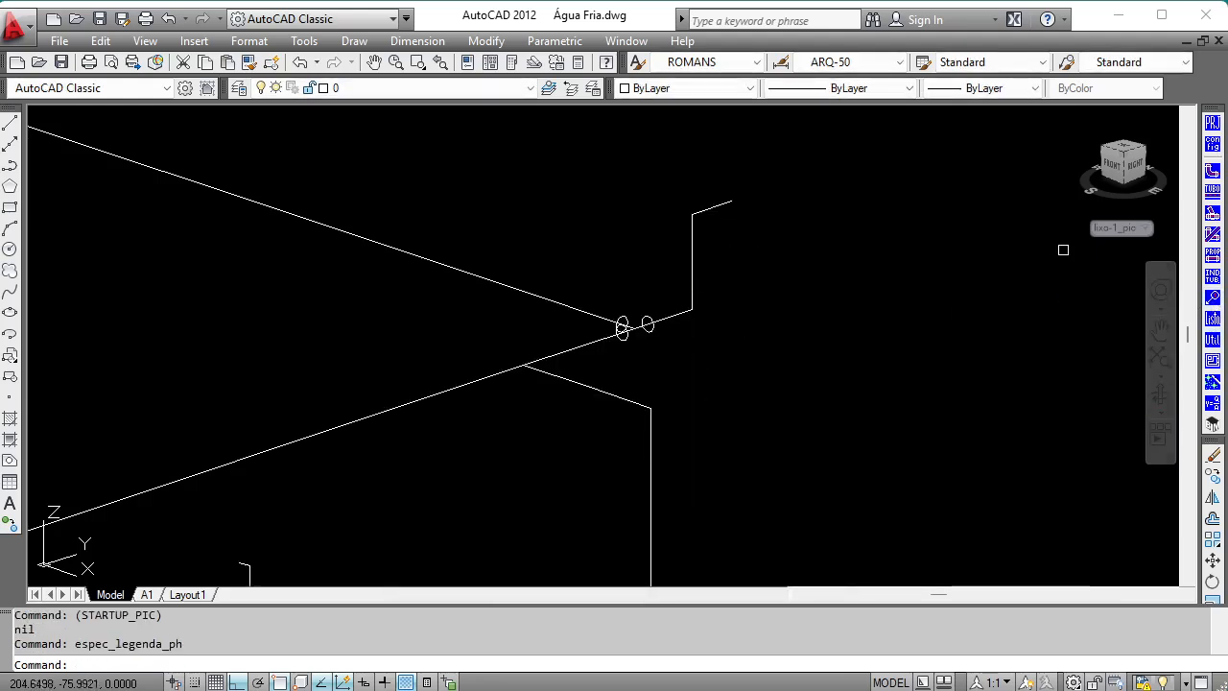
left_click(1213, 172)
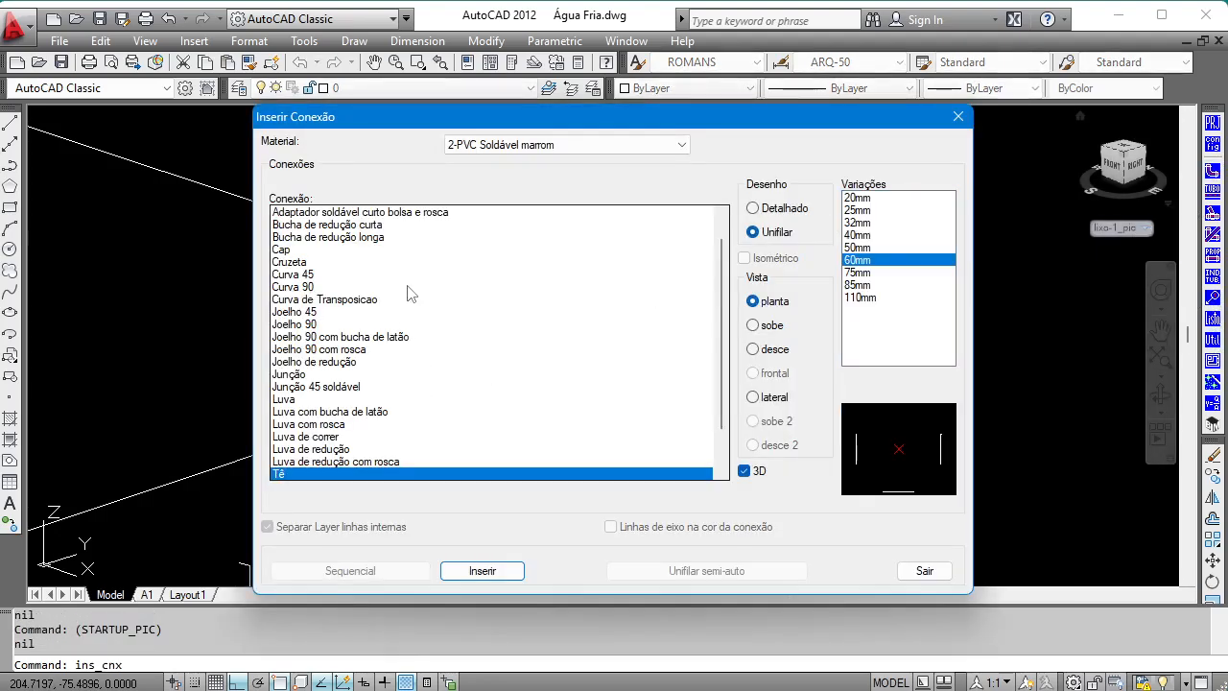
left_click(319, 326)
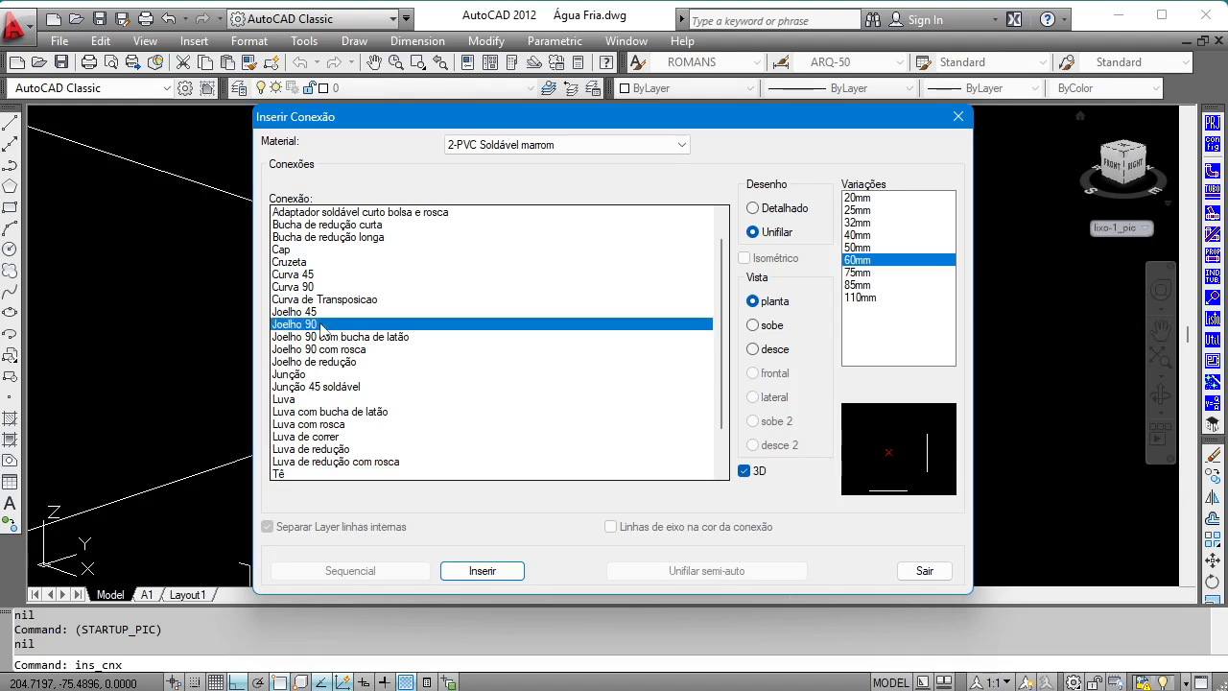
left_click(336, 287)
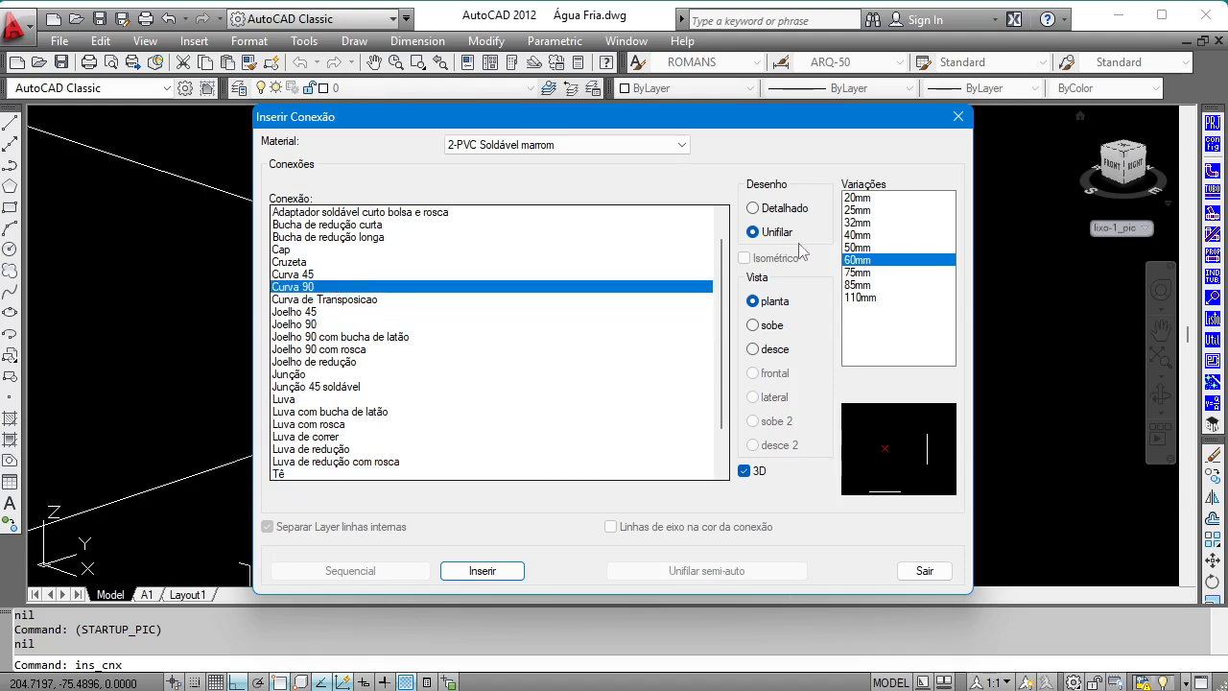
left_click(482, 571)
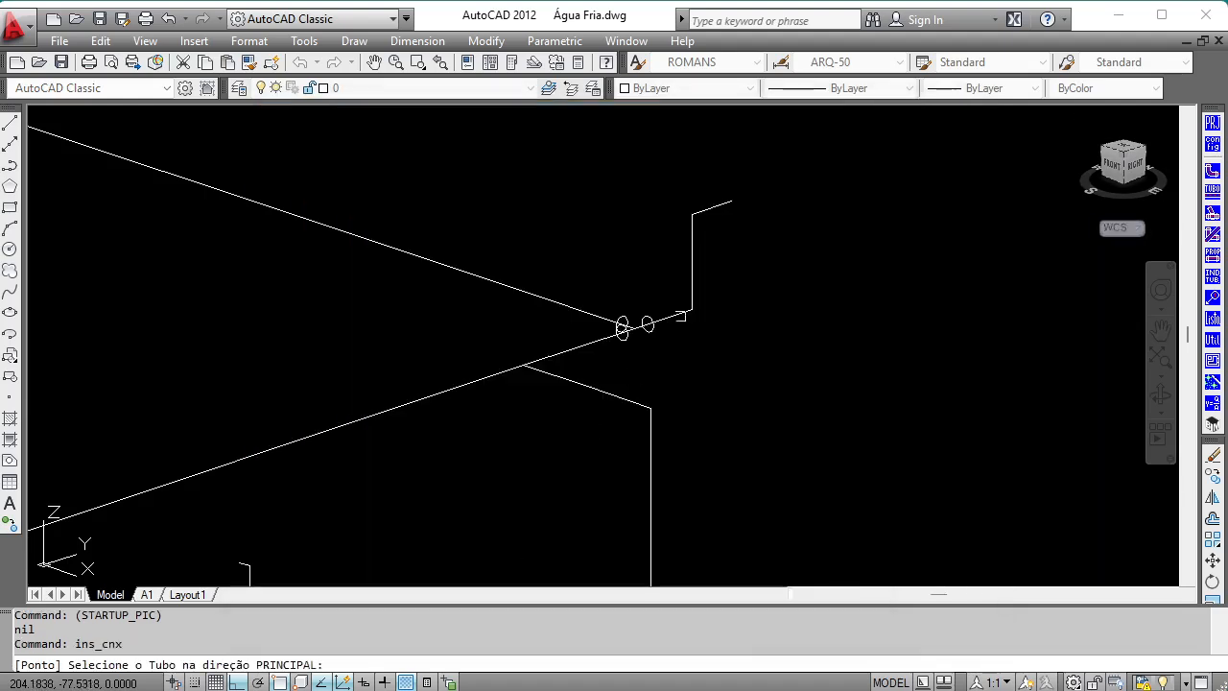
left_click(660, 318)
left_click(675, 313)
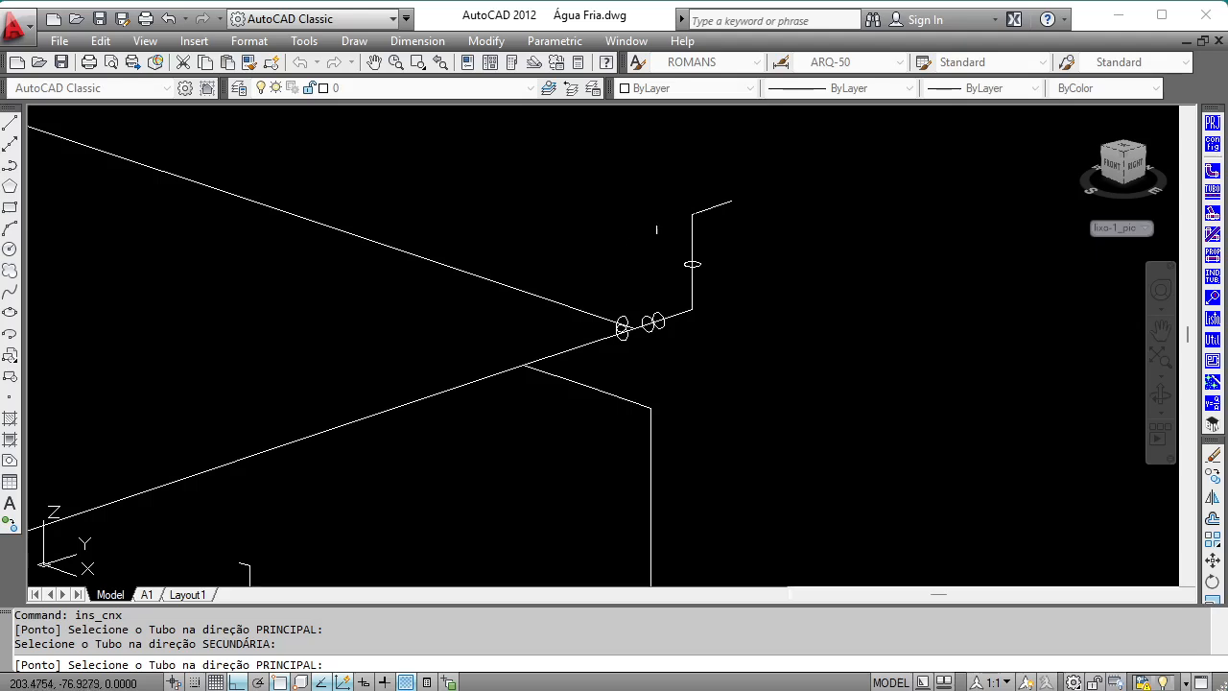
left_click(691, 233)
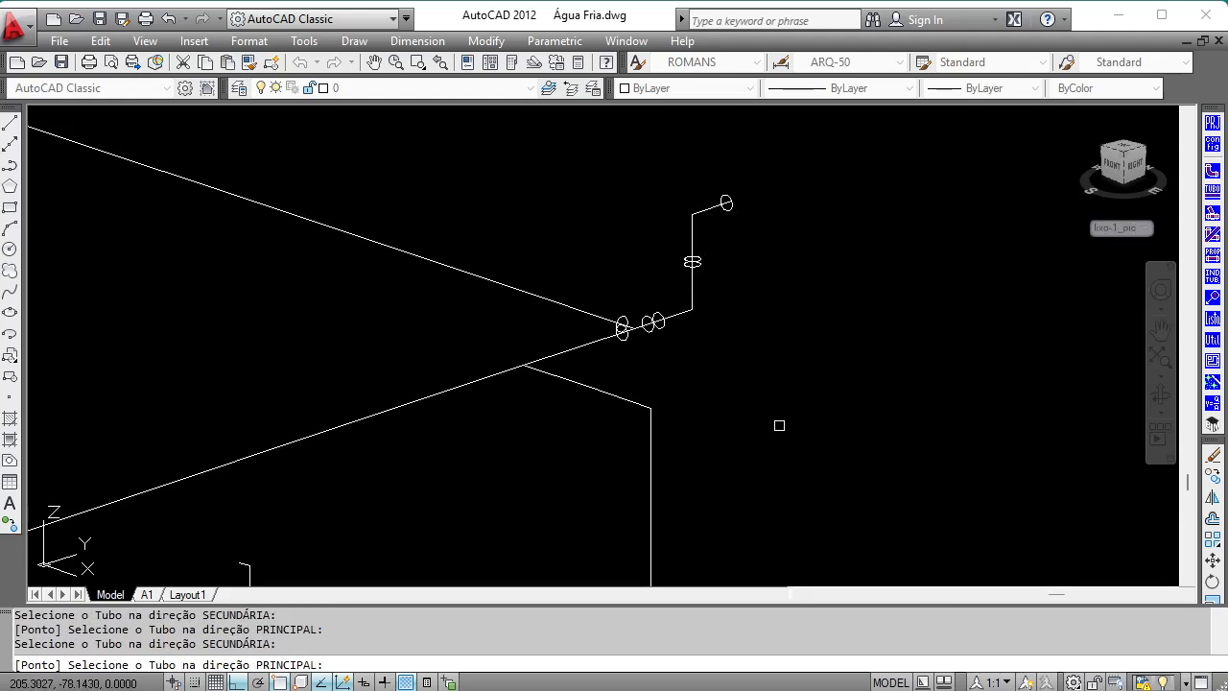
key("Escape")
key("Escape")
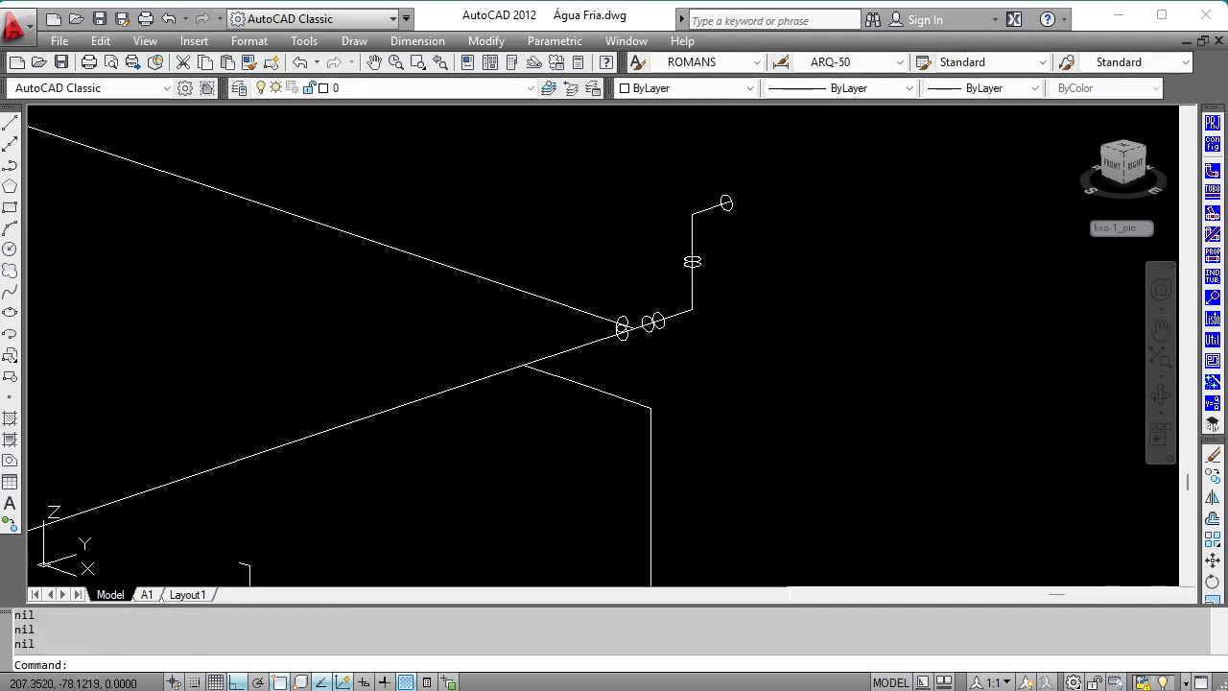
Step: Insert a 60mm PVC Soldável marrom Tê at the second junction, aligned to the main pipe and short branch, and check the branch pipe's properties
left_click(1213, 170)
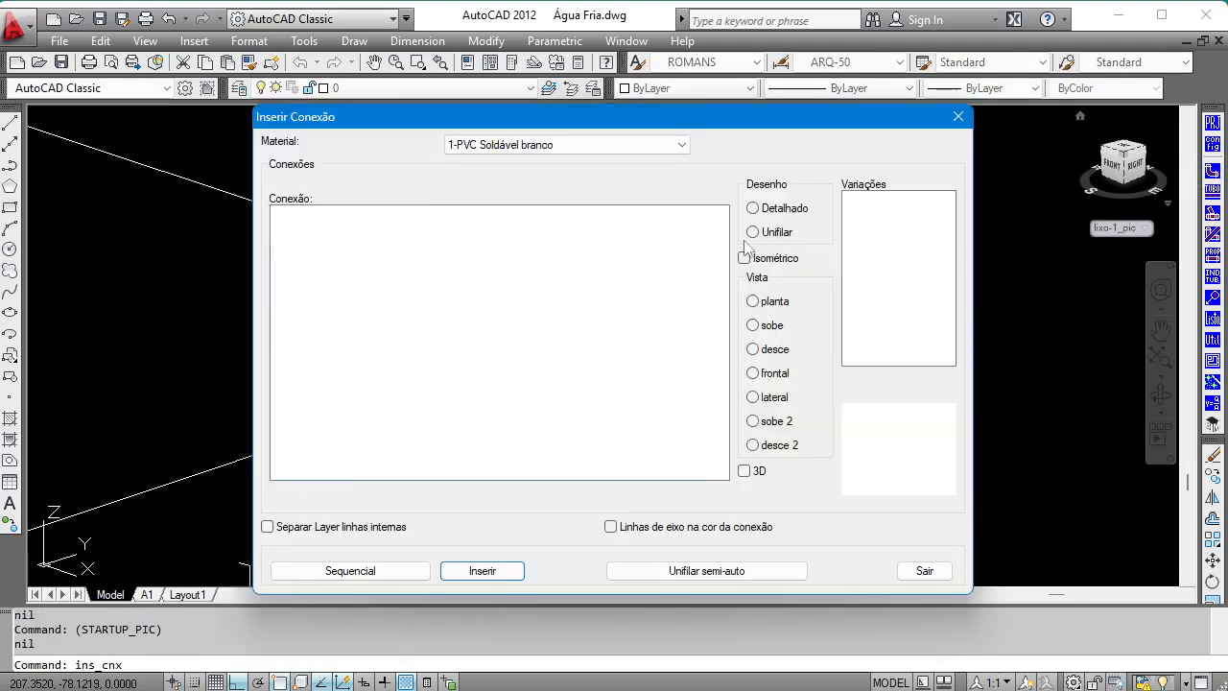
key("t")
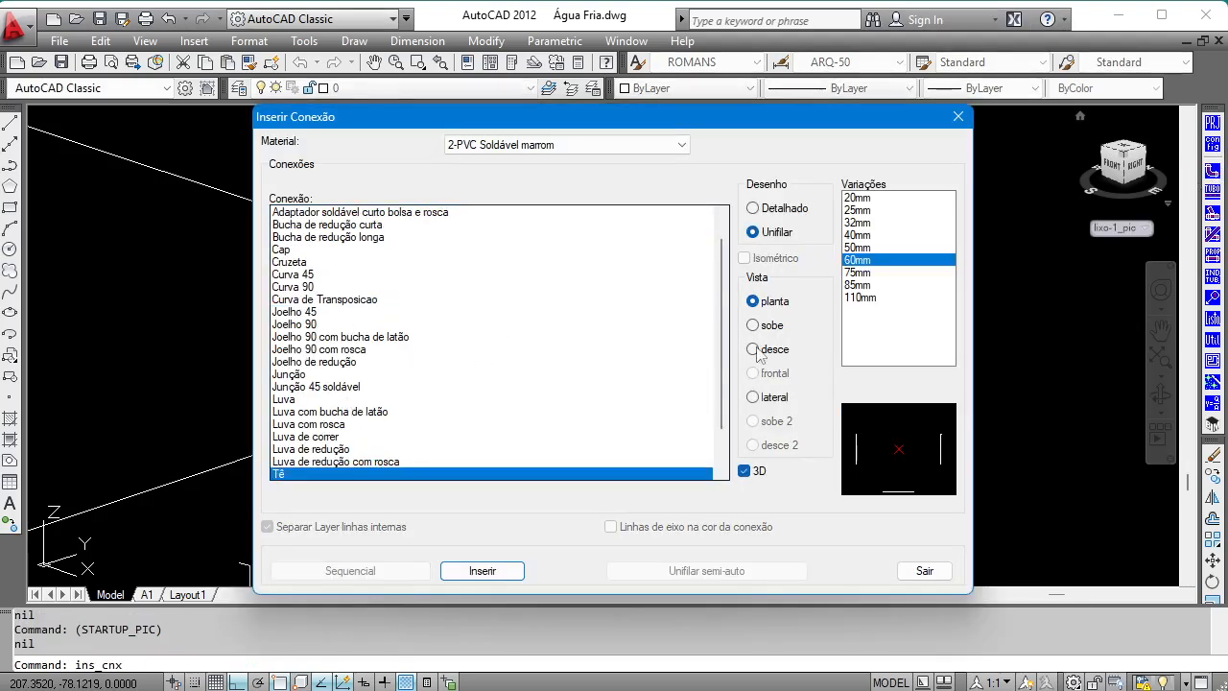
left_click(483, 571)
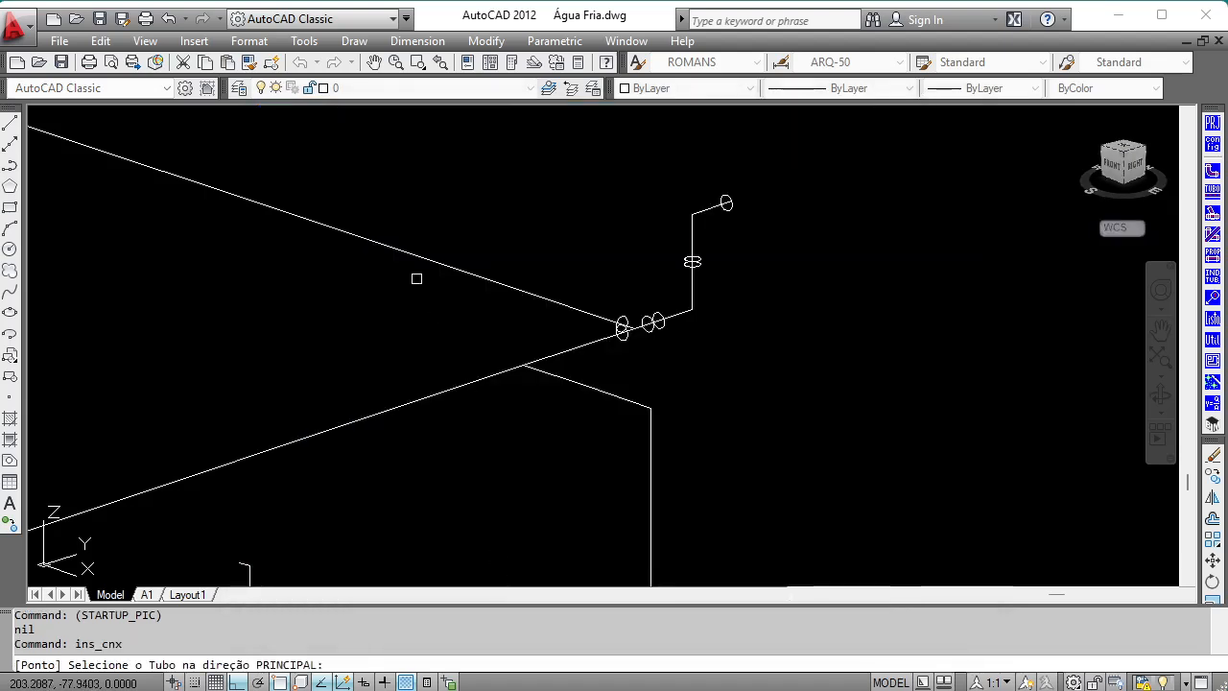
left_click(555, 355)
left_click(580, 381)
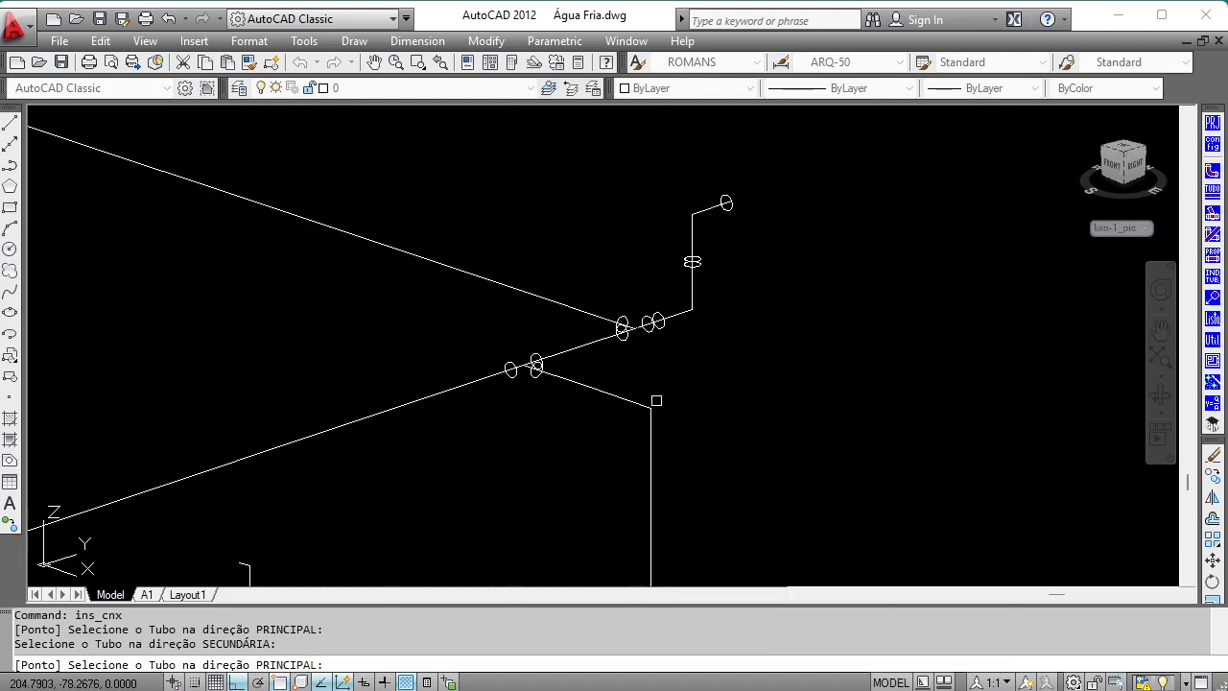
key("Escape")
double_click(623, 396)
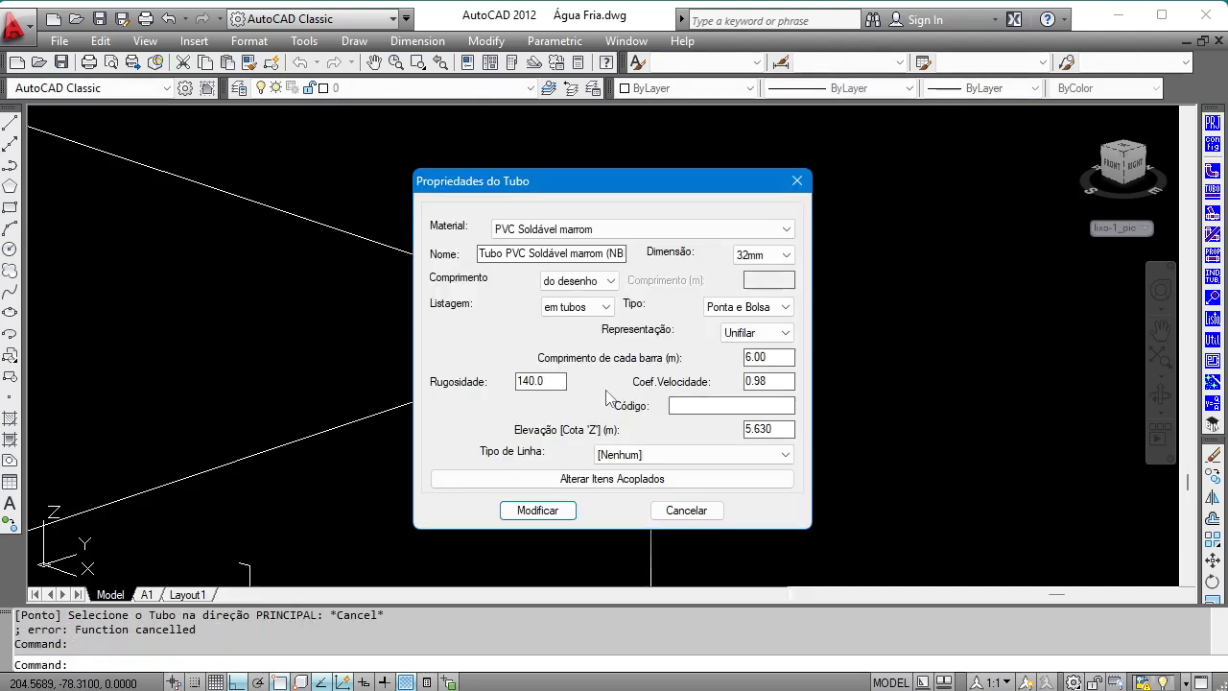
key("Escape")
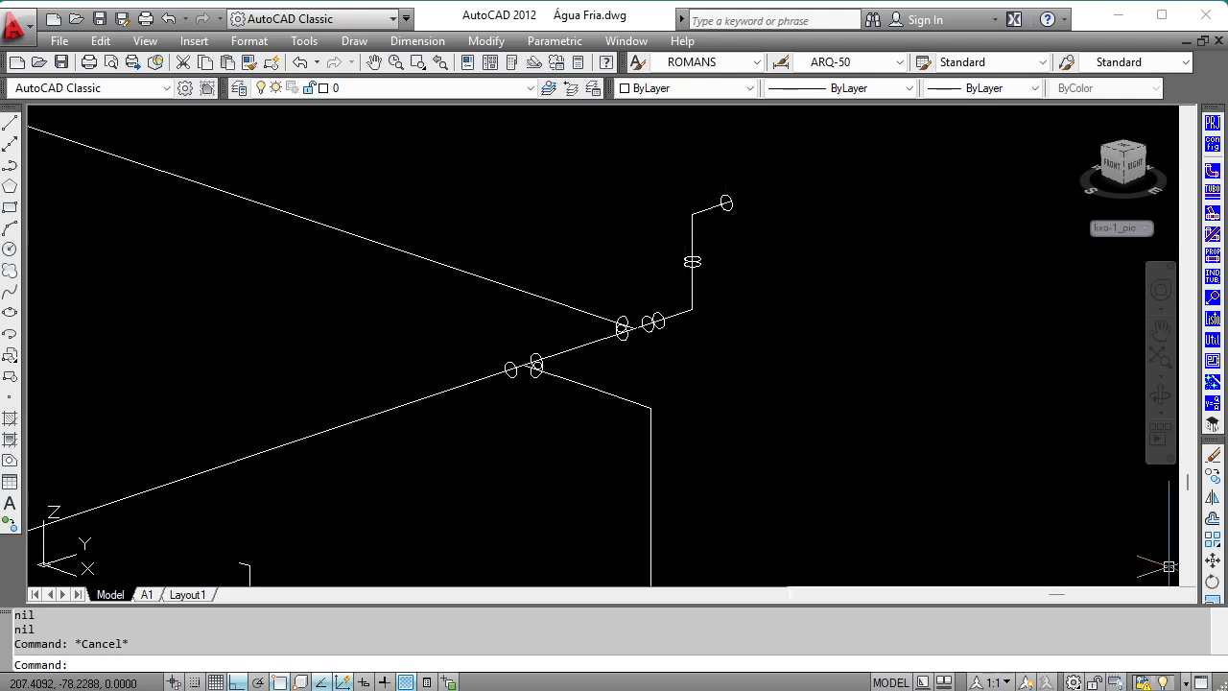
Step: Convert the four Unifilar pipes between the tank outlet and the second junction to detailed 3D
left_click(1212, 299)
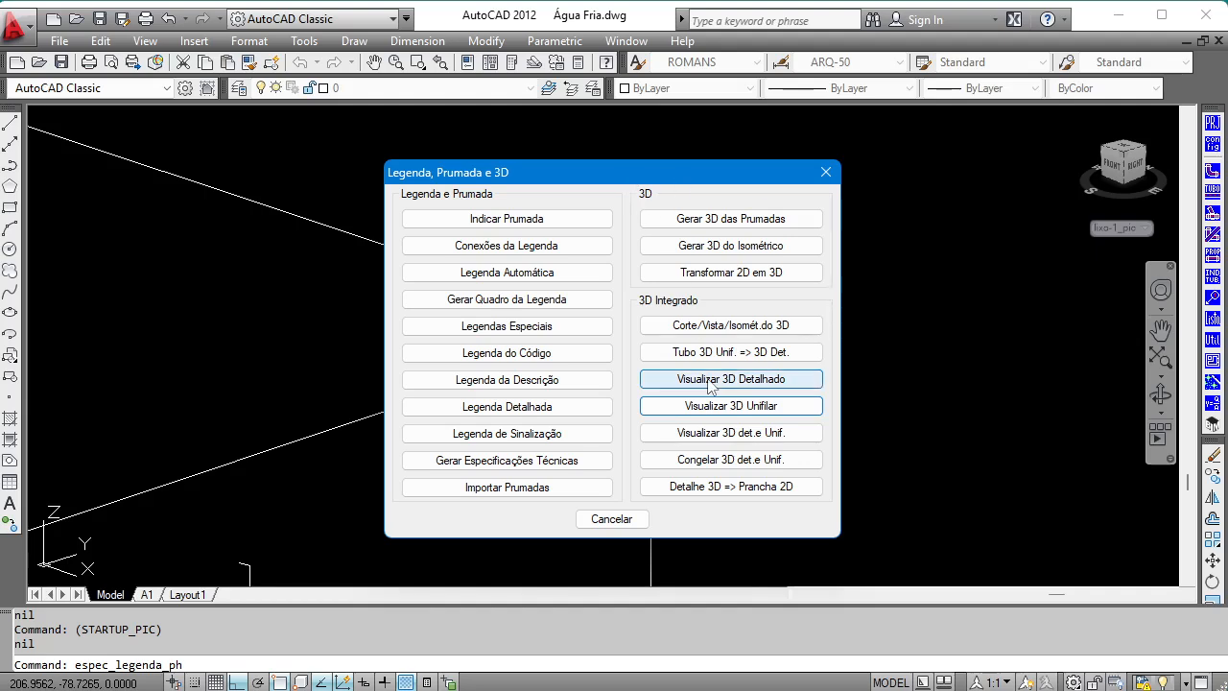
left_click(703, 359)
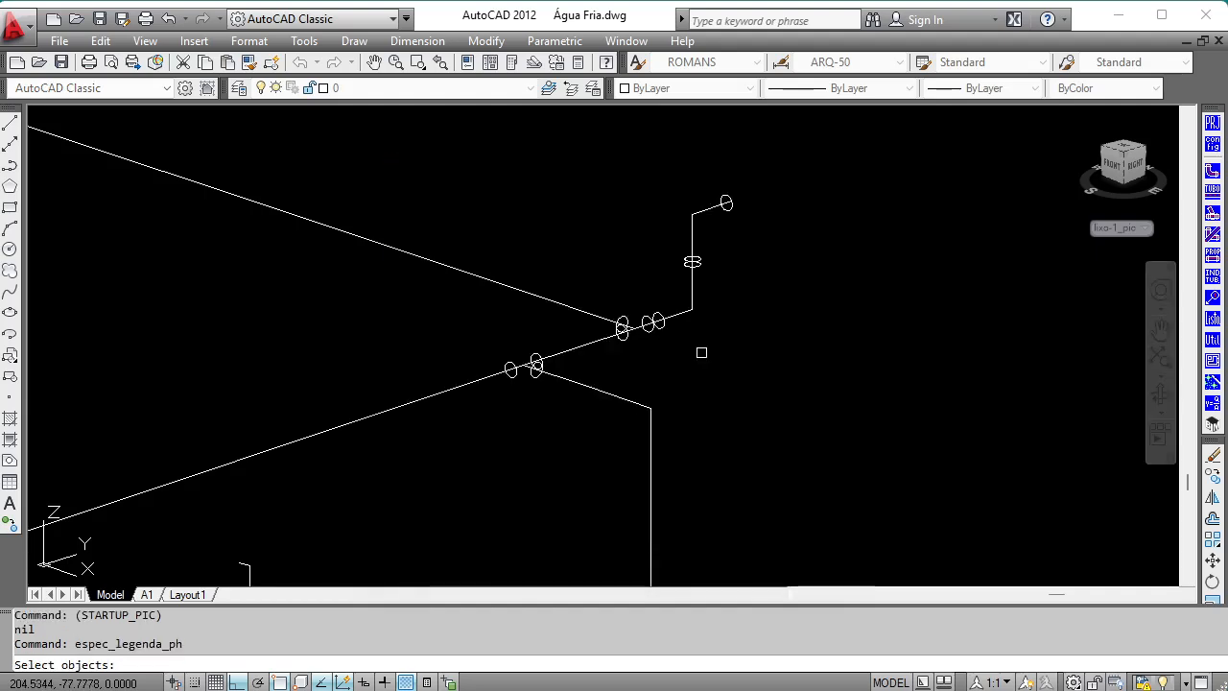
left_click(578, 347)
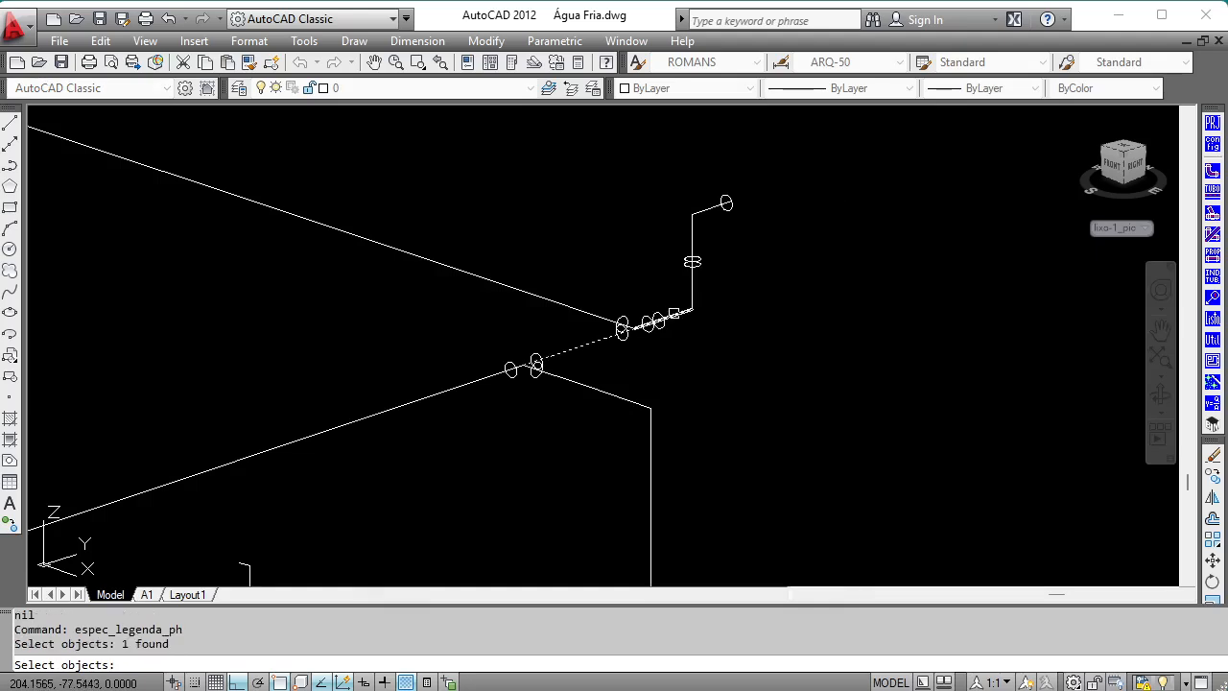
left_click(661, 318)
left_click(692, 286)
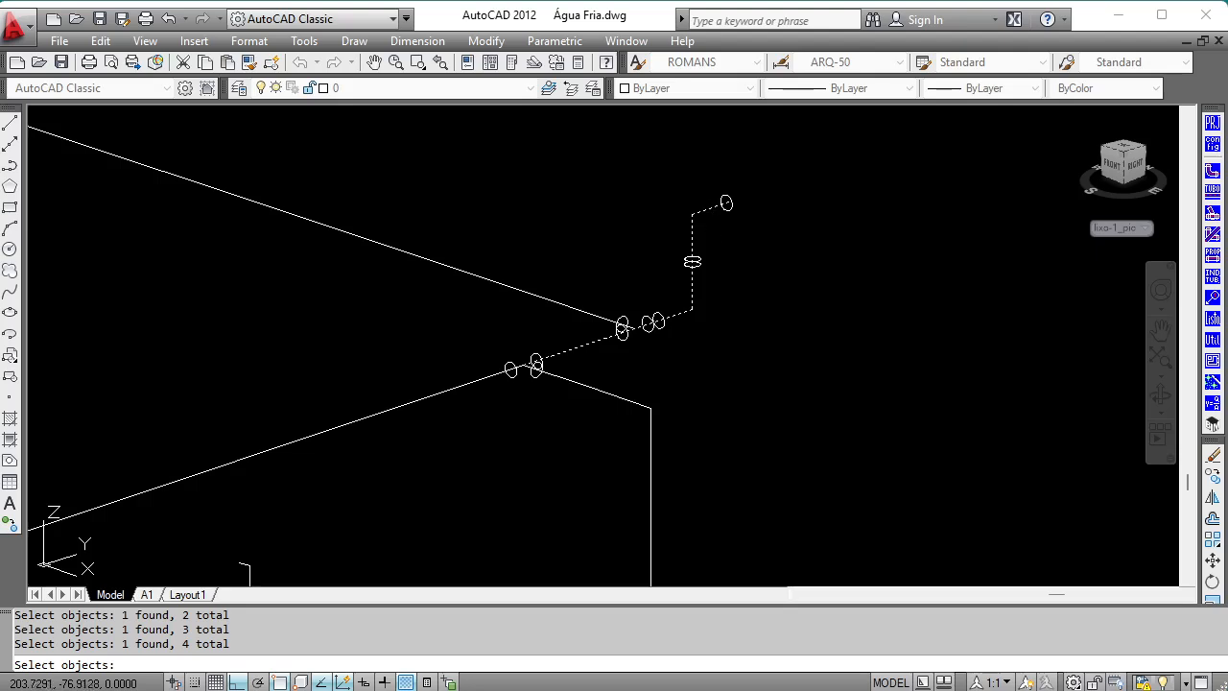
key("Return")
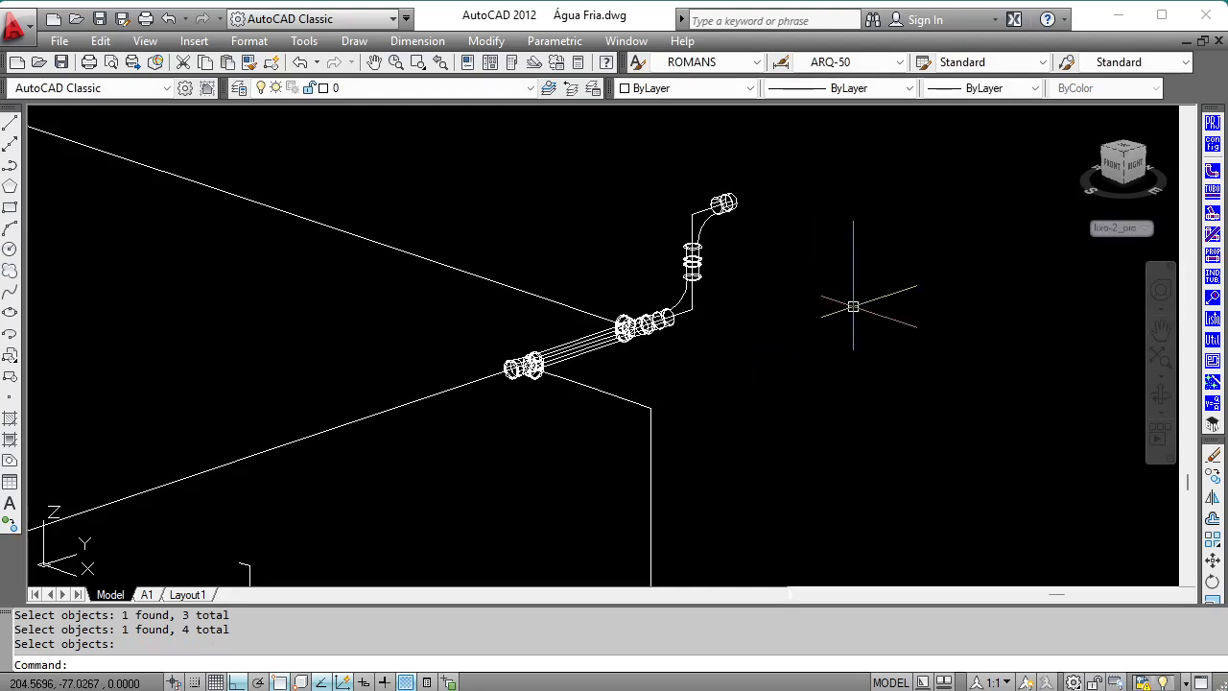
Step: Shade the model, set its visual style to Realistic, and inspect the detailed pipes and fittings near the tank outlet
type("ade")
key("Return")
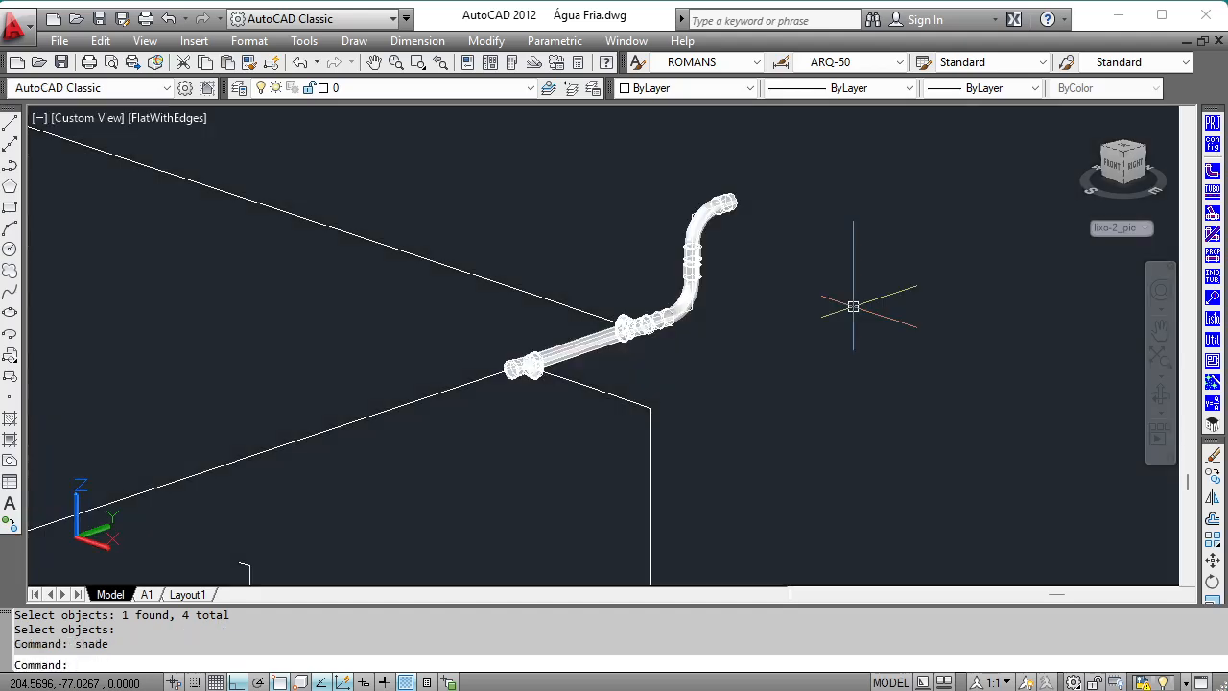
type("vs")
key("Return")
type("r")
key("Return")
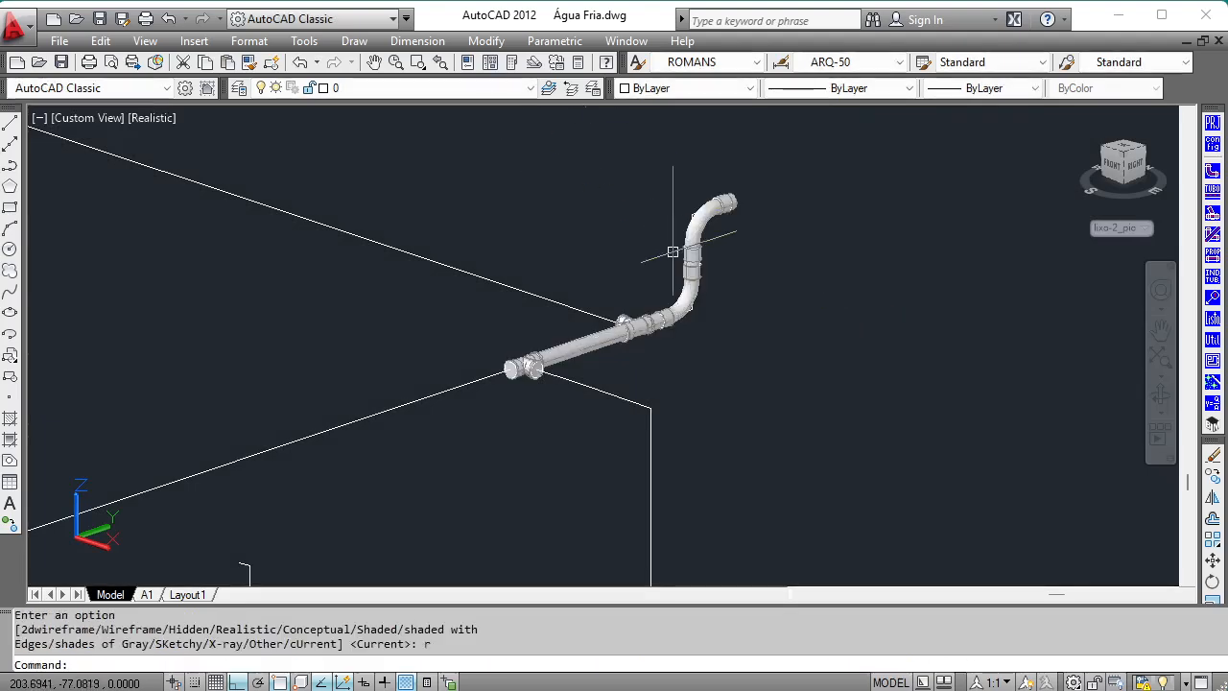
scroll(671, 252, "up", 4)
scroll(562, 343, "down", 3)
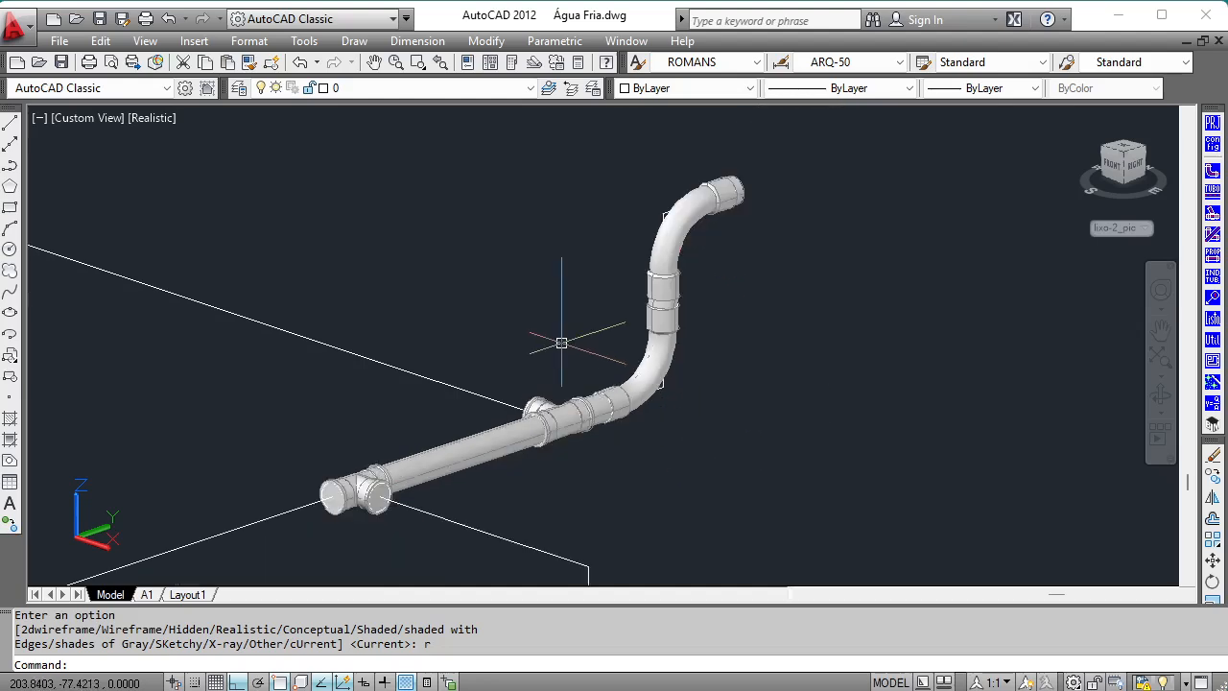
Step: Return to the Unifilar 3D display and view the two tank-side junctions from the SW Isometric direction
left_click(1215, 323)
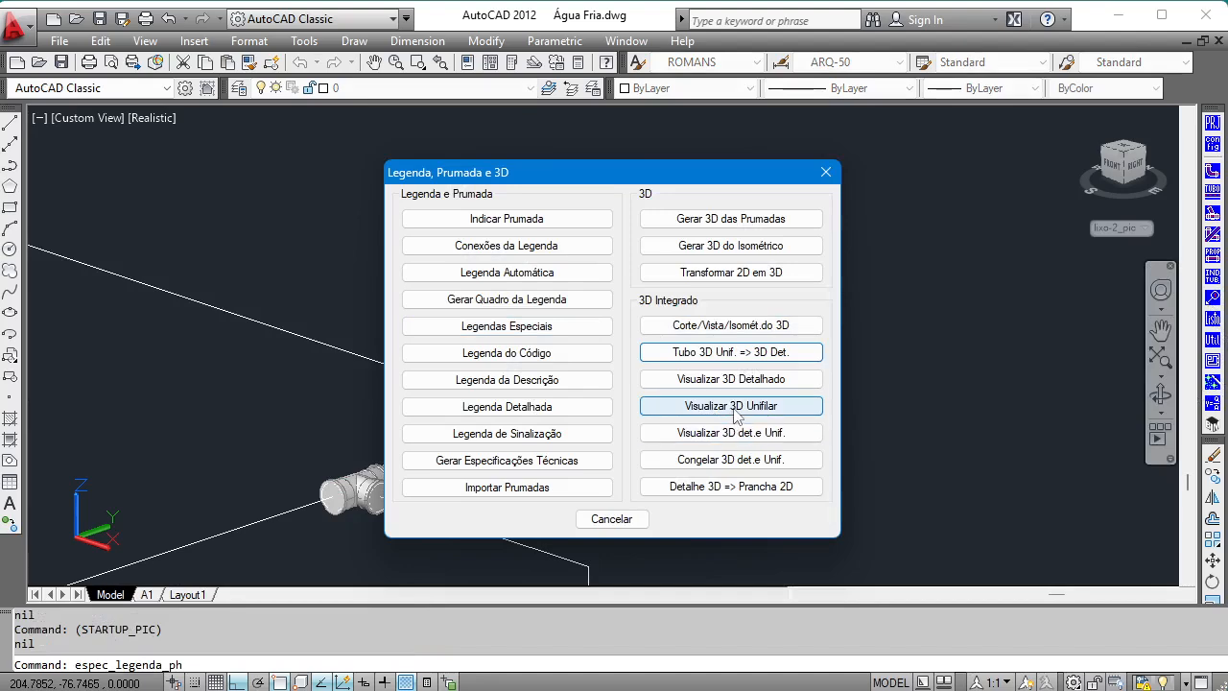
left_click(735, 405)
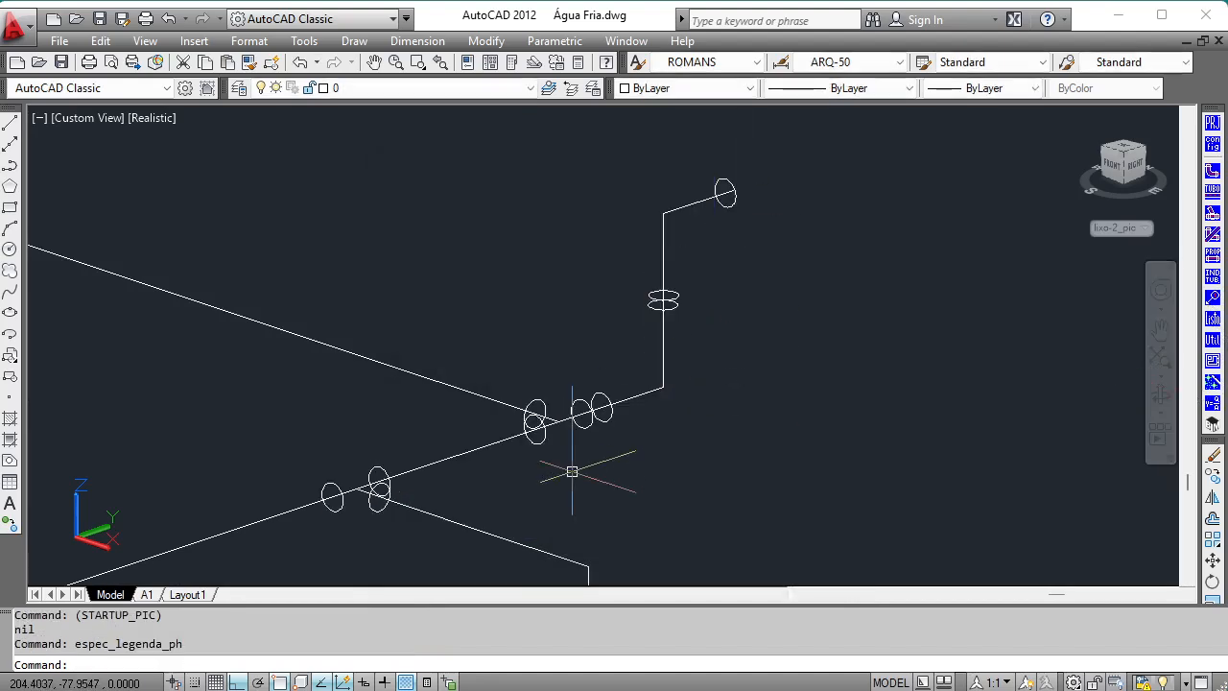
left_click(1102, 148)
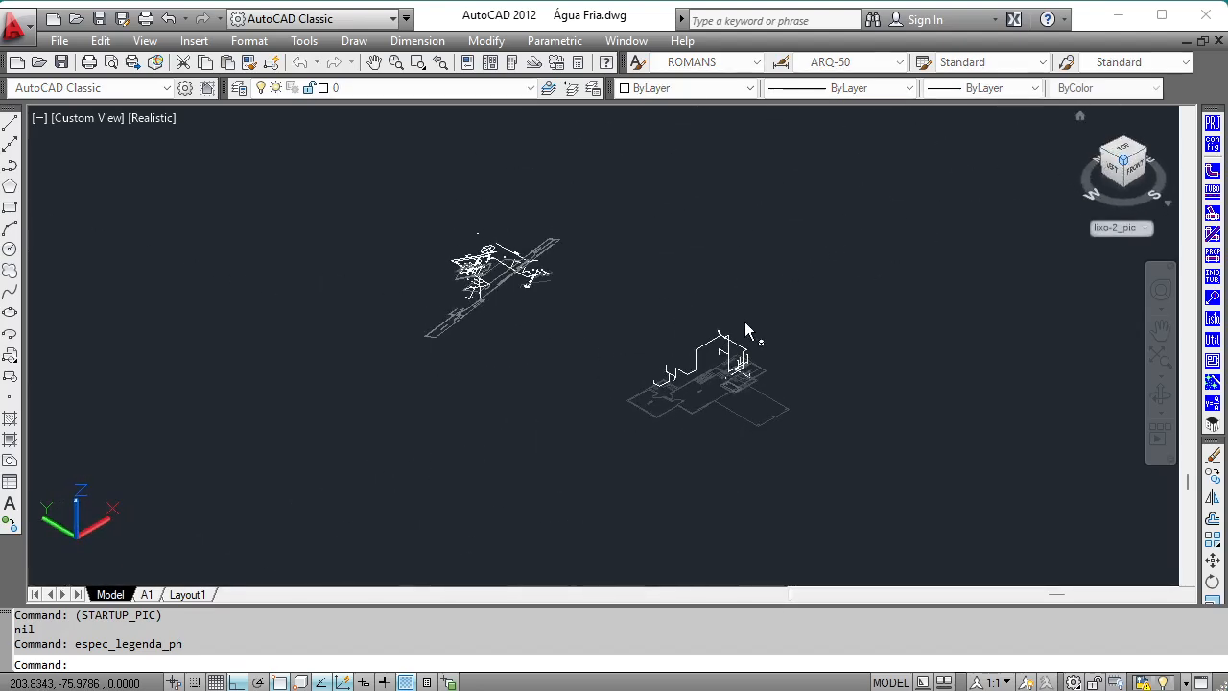
scroll(224, 123, "up", 5)
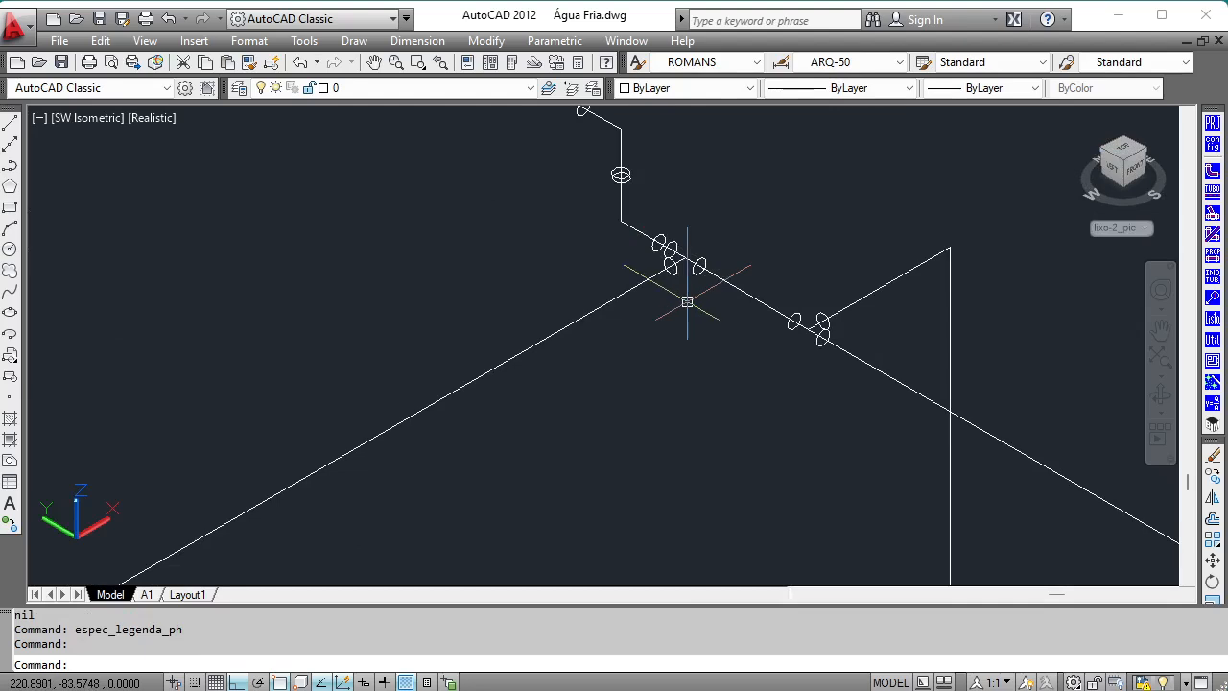
scroll(658, 233, "down", 2)
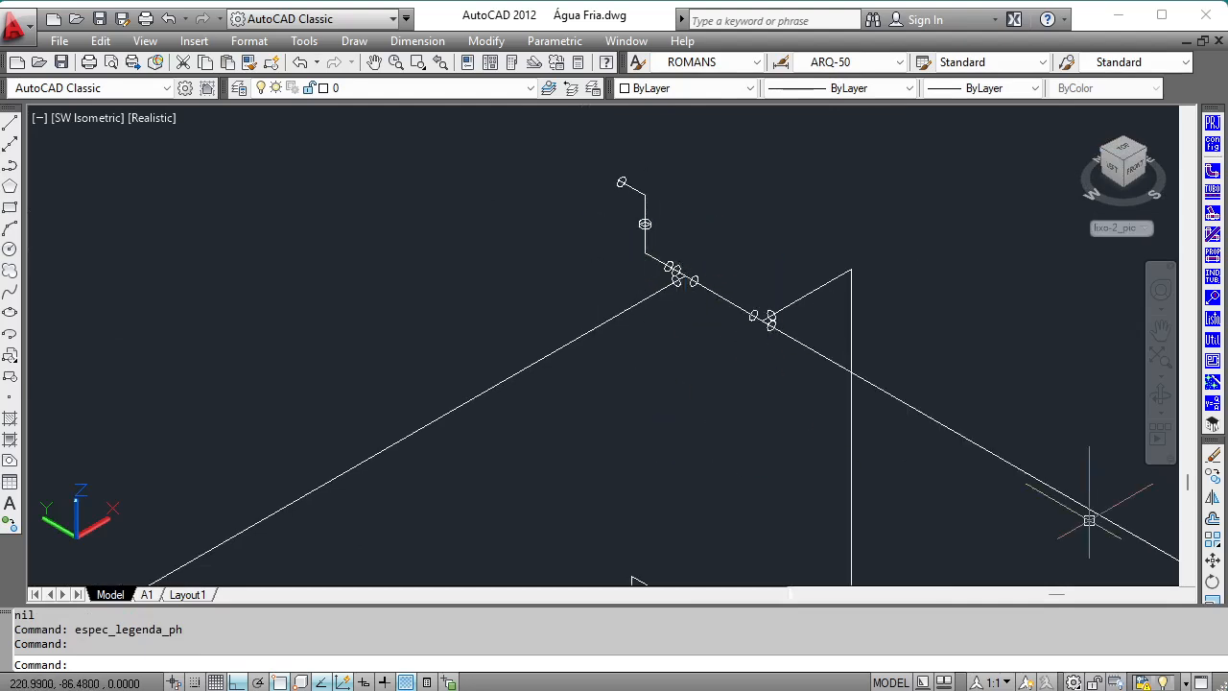